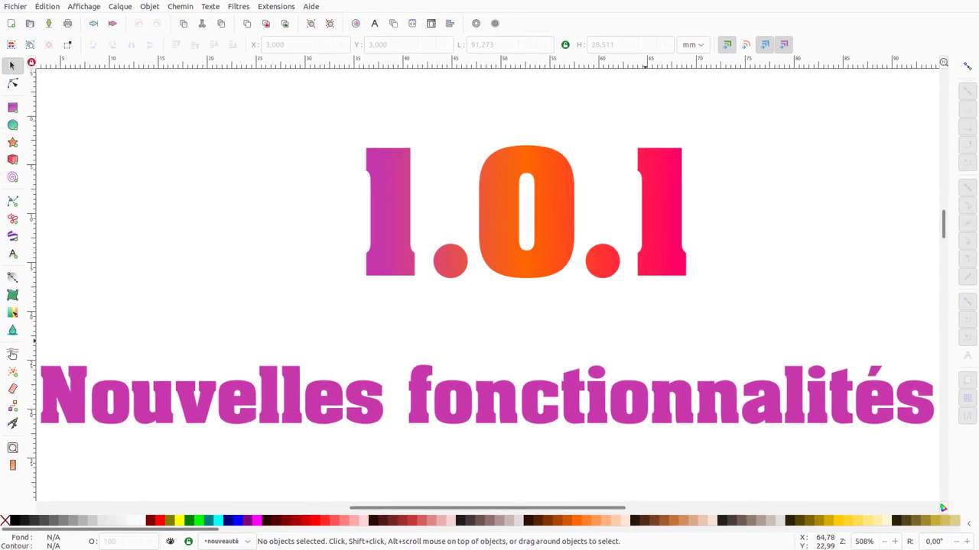
Zoom out to the 1.0.1 feature list and dock the Layers panel beside it.
{"action": "scroll", "coordinate": [559, 191], "scroll_direction": "down", "scroll_amount": 3}
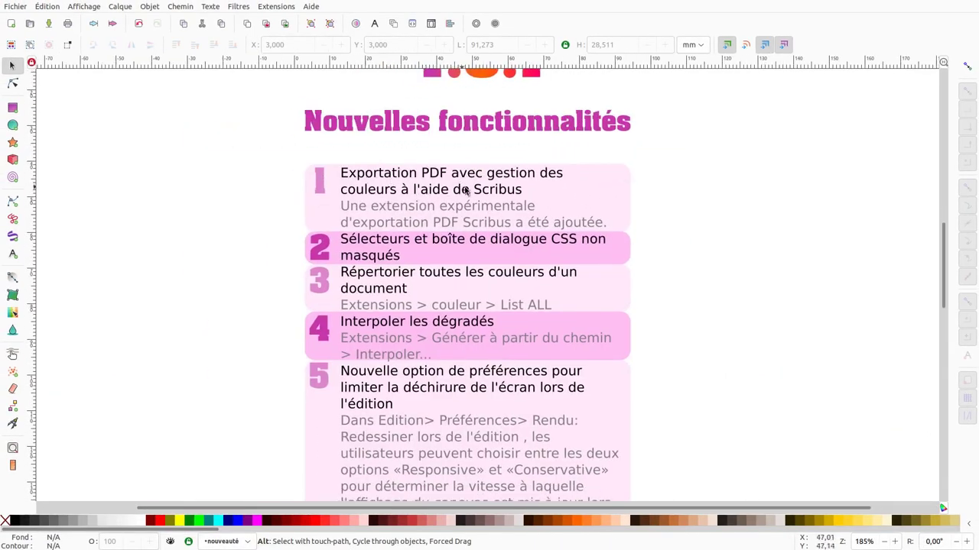
{"action": "scroll", "coordinate": [468, 191], "scroll_direction": "right", "scroll_amount": 2}
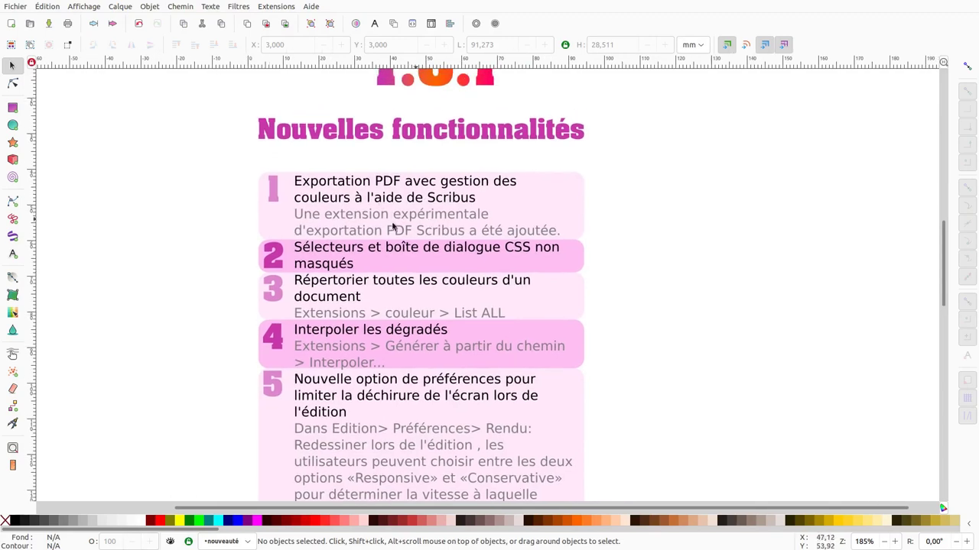
{"action": "left_click", "coordinate": [123, 6]}
{"action": "left_click", "coordinate": [130, 20]}
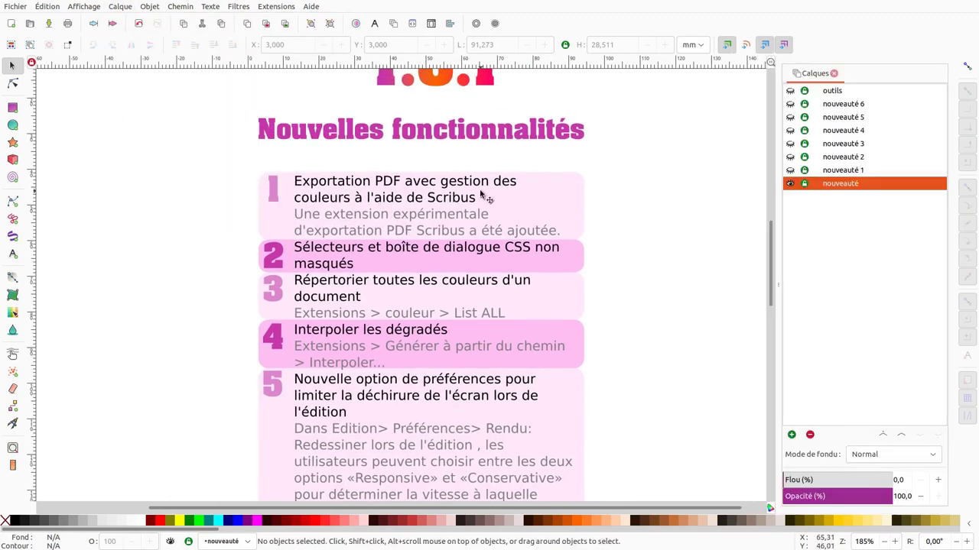
{"action": "scroll", "coordinate": [712, 164], "scroll_direction": "right", "scroll_amount": 5}
{"action": "left_click", "coordinate": [789, 170]}
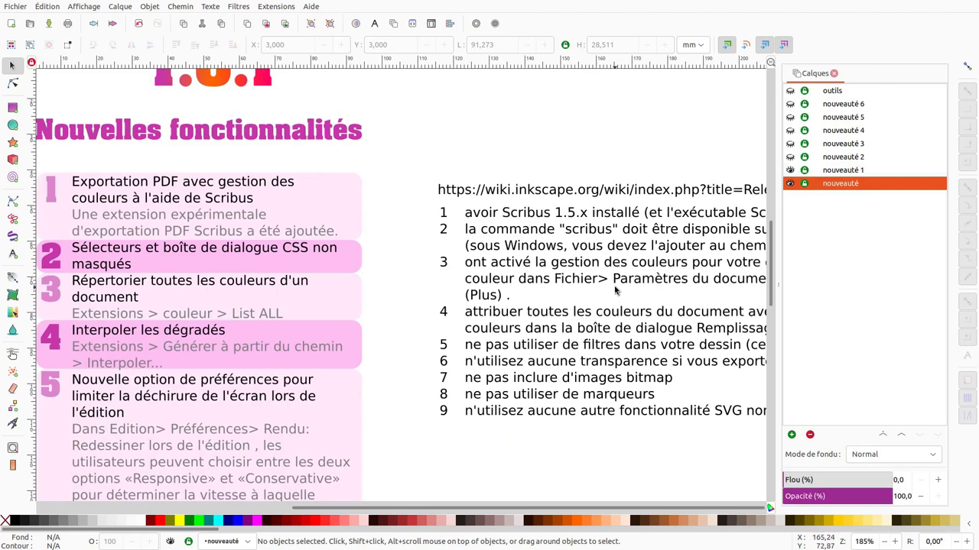
{"action": "key", "text": "ctrl+f"}
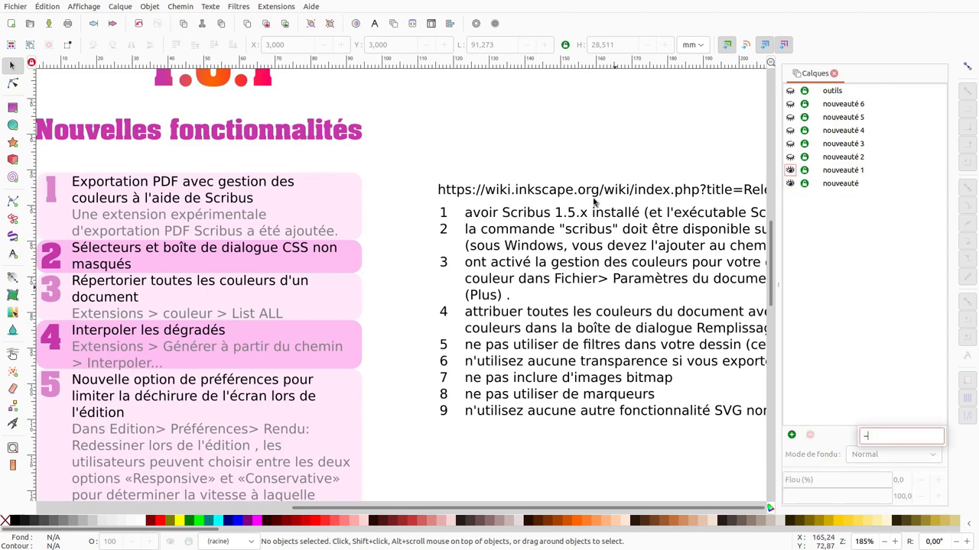
{"action": "key", "text": "minus"}
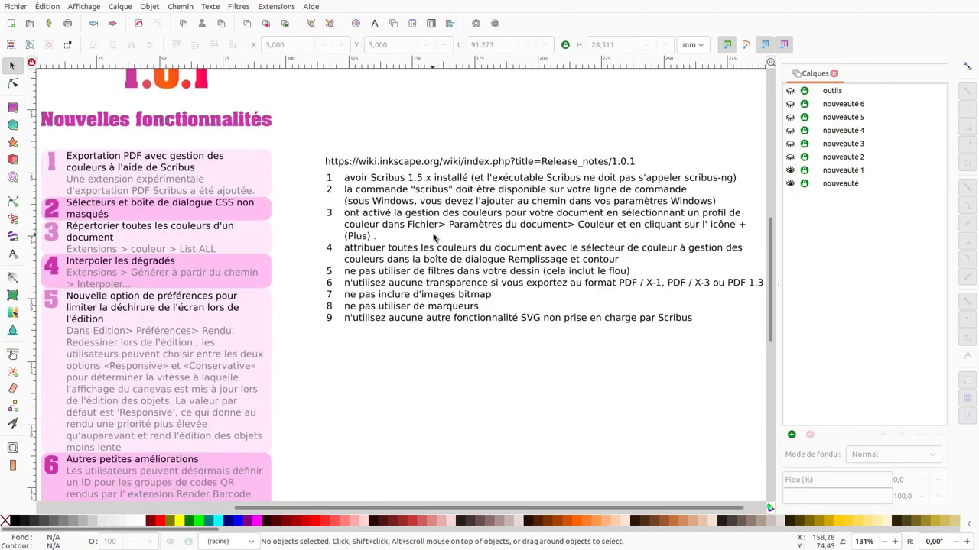
{"action": "scroll", "coordinate": [413, 237], "scroll_direction": "up", "scroll_amount": 2}
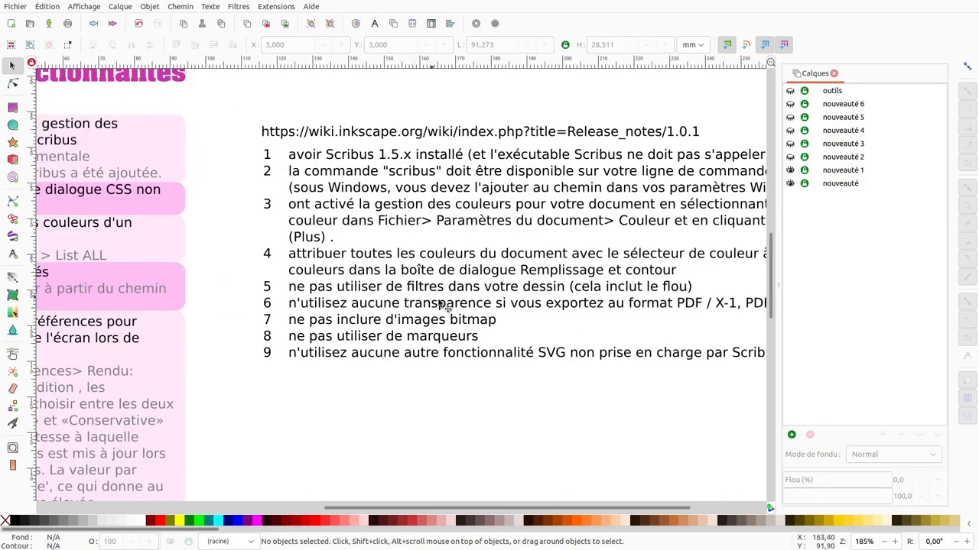
{"action": "left_click_drag", "start_coordinate": [497, 305], "coordinate": [428, 287]}
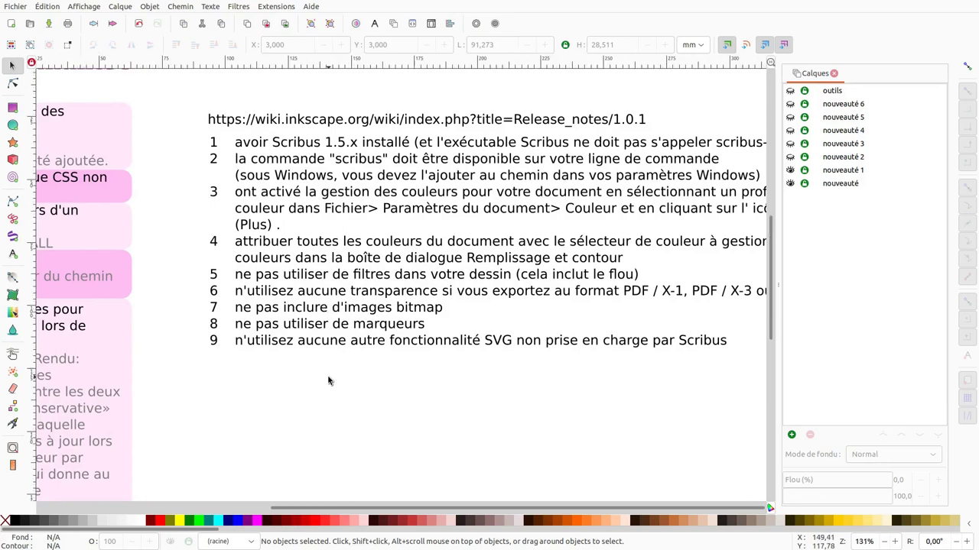
{"action": "key", "text": "minus"}
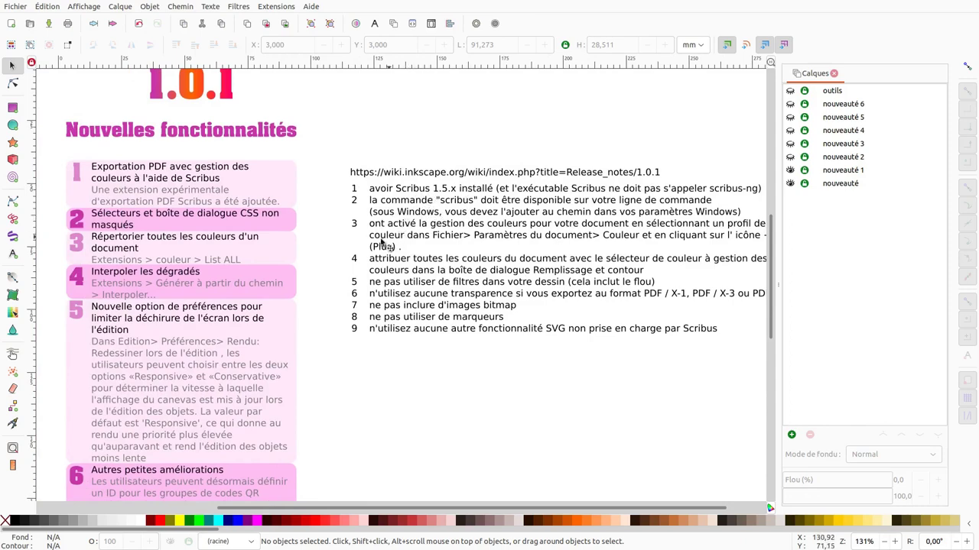
{"action": "scroll", "coordinate": [382, 240], "scroll_direction": "left", "scroll_amount": 1}
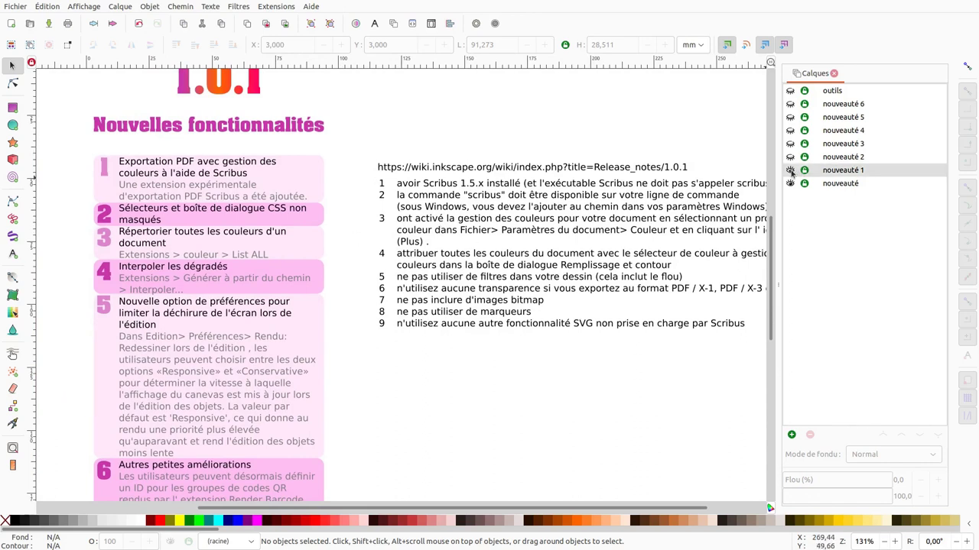
{"action": "left_click", "coordinate": [626, 170]}
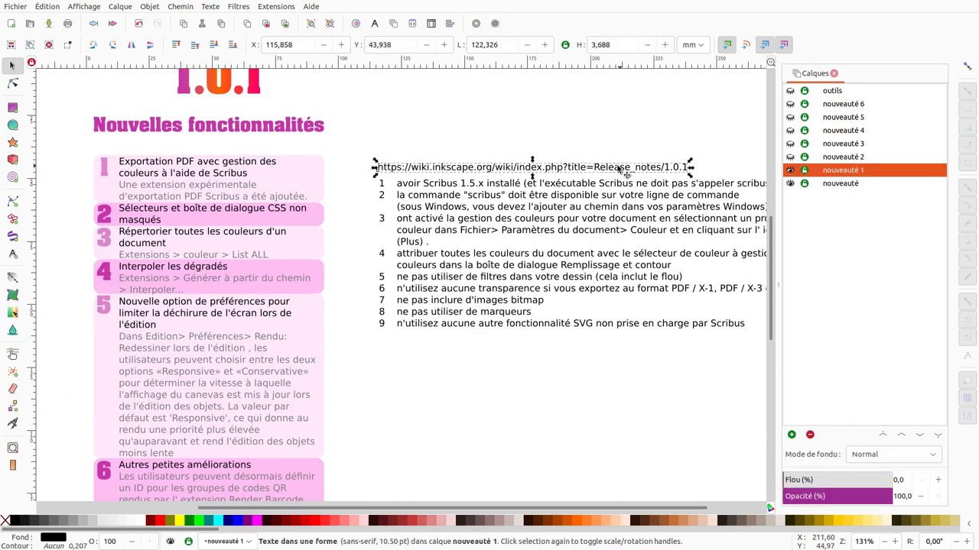
{"action": "left_click", "coordinate": [465, 115]}
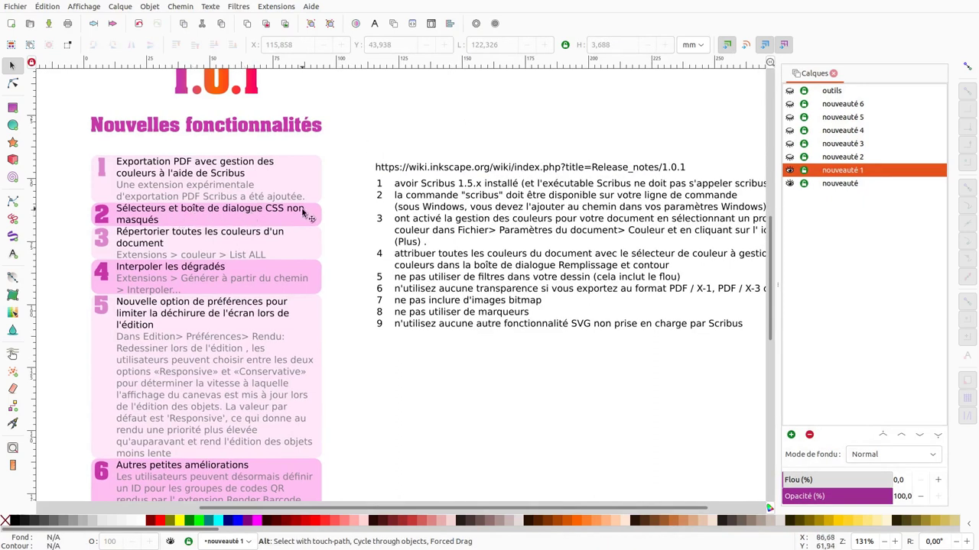
Hide layer nouveauté 1's notes and show layer nouveauté 2's smiley and Odysee link.
{"action": "left_click", "coordinate": [790, 170]}
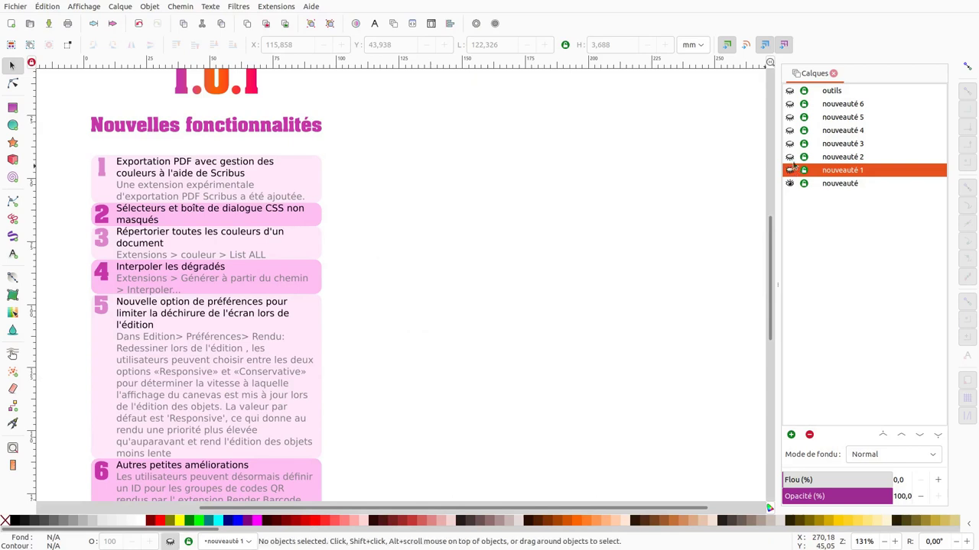
{"action": "left_click", "coordinate": [641, 213]}
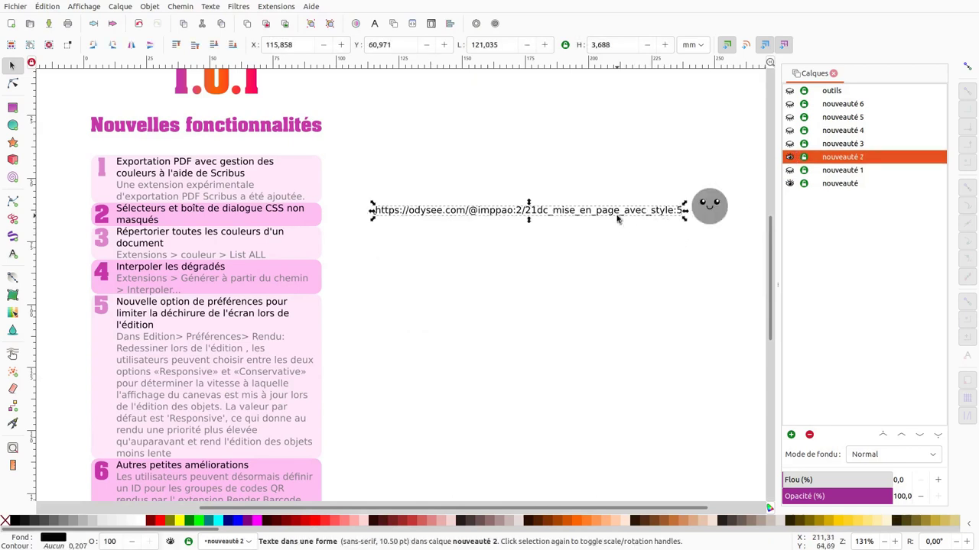
{"action": "scroll", "coordinate": [645, 262], "scroll_direction": "right", "scroll_amount": 6}
Select the smiley group and open the Sélecteurs et CSS dialog.
{"action": "left_click", "coordinate": [531, 220]}
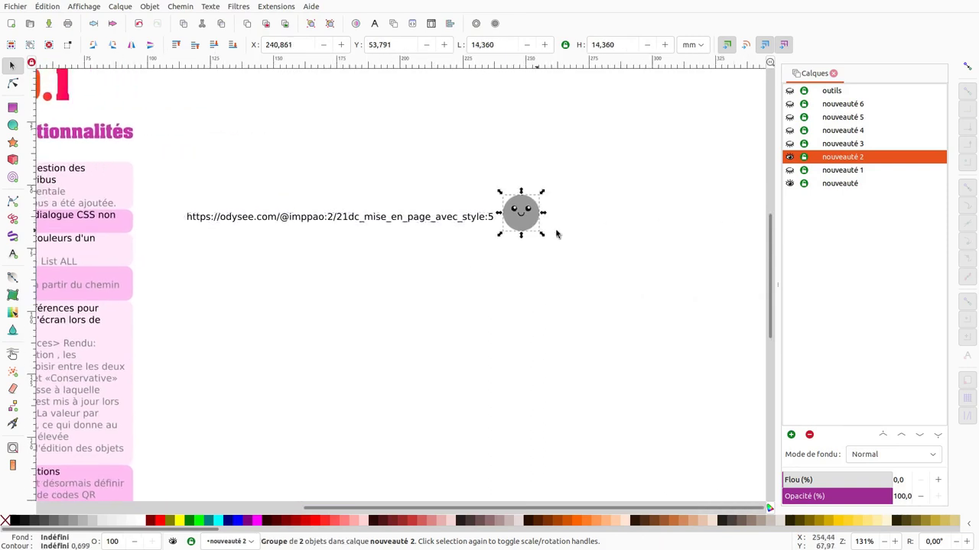
{"action": "left_click", "coordinate": [156, 8]}
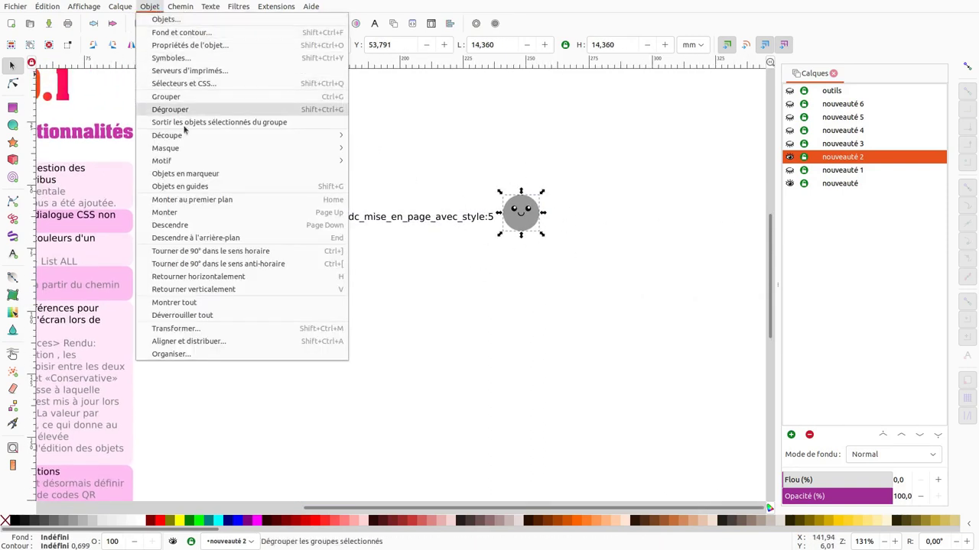
{"action": "left_click", "coordinate": [185, 84]}
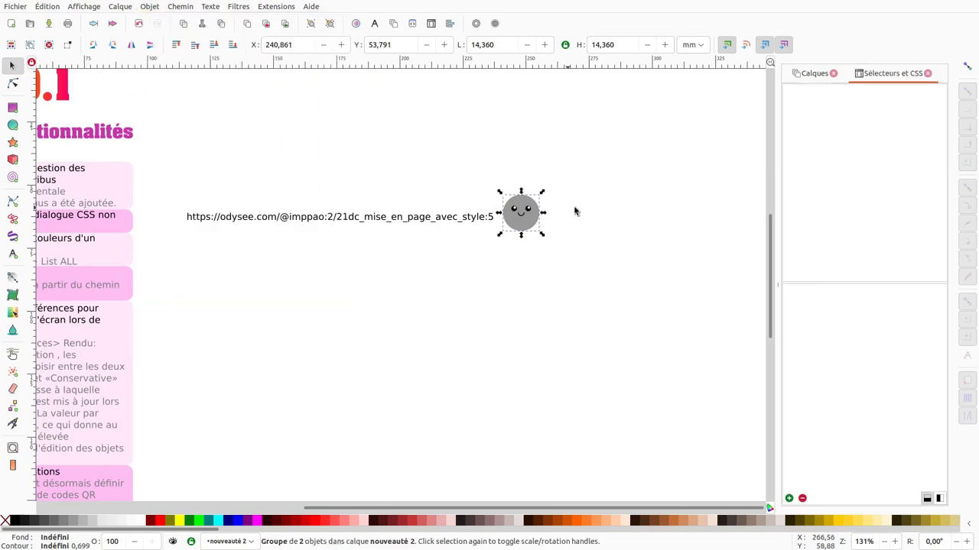
Drag the smiley right while stamping copies, leaving four smileys in a row.
{"action": "scroll", "coordinate": [605, 217], "scroll_direction": "up", "scroll_amount": 2}
{"action": "scroll", "coordinate": [605, 216], "scroll_direction": "up", "scroll_amount": 1}
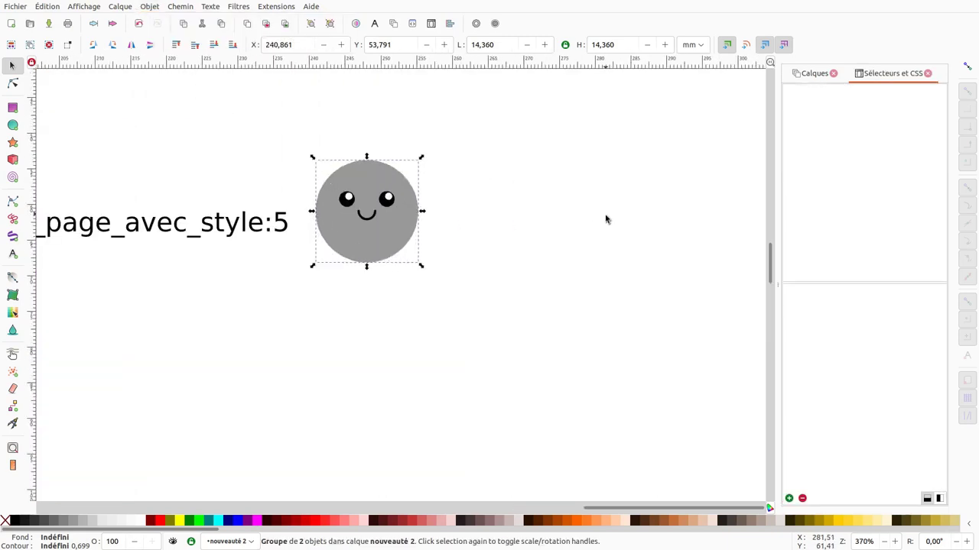
{"action": "scroll", "coordinate": [399, 238], "scroll_direction": "right", "scroll_amount": 3}
{"action": "mouse_move", "coordinate": [132, 243]}
{"action": "left_mouse_down"}
{"action": "mouse_move", "coordinate": [186, 240]}
{"action": "mouse_move", "coordinate": [176, 232]}
{"action": "mouse_move", "coordinate": [599, 218]}
{"action": "mouse_move", "coordinate": [568, 219]}
{"action": "left_mouse_up"}
{"action": "key", "text": "space"}
{"action": "key", "text": "space"}
{"action": "key", "text": "space"}
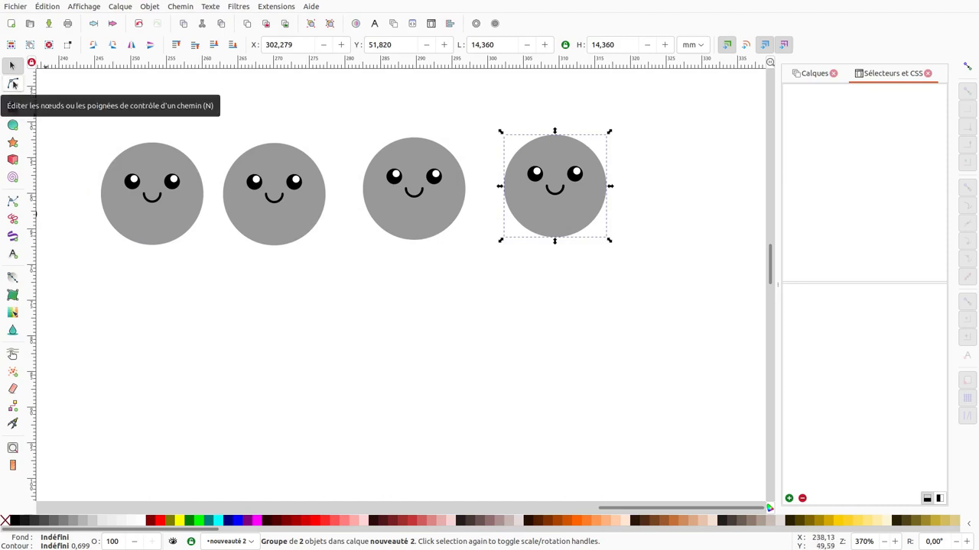
With the Node tool, select the body circles of the first three smileys.
{"action": "left_click", "coordinate": [12, 84]}
{"action": "left_click", "coordinate": [162, 232]}
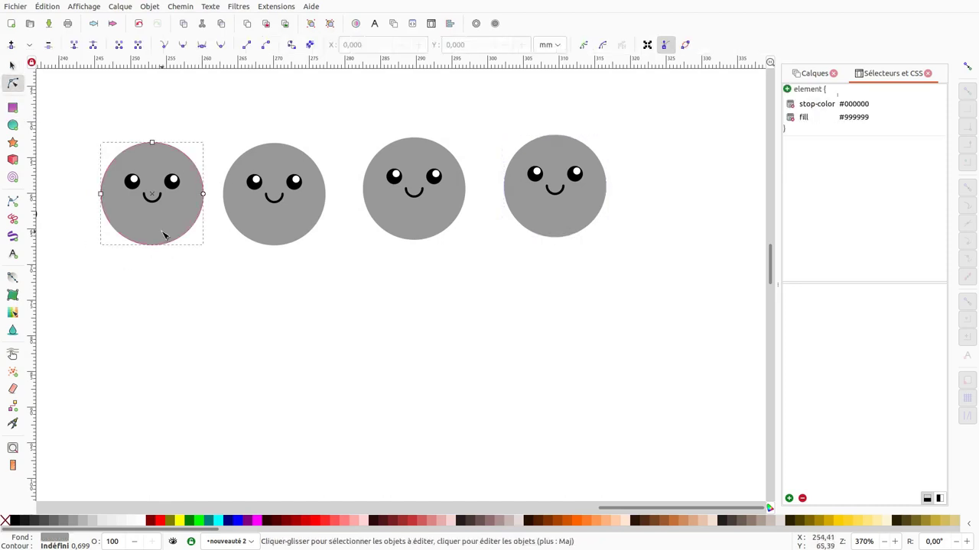
{"action": "left_click", "coordinate": [258, 230], "text": "shift"}
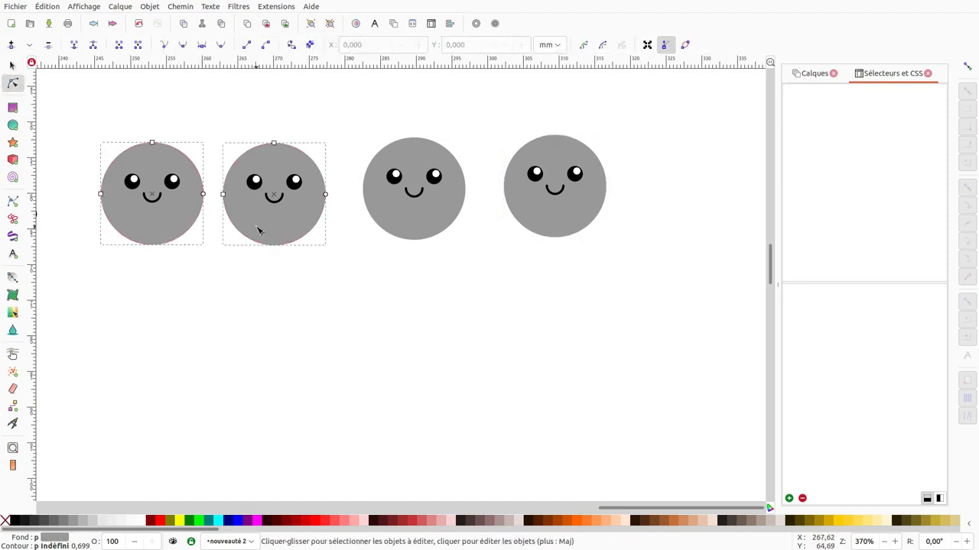
{"action": "left_click", "coordinate": [411, 235], "text": "shift"}
Create a .corps CSS selector from the three selected body circles.
{"action": "left_click", "coordinate": [789, 499]}
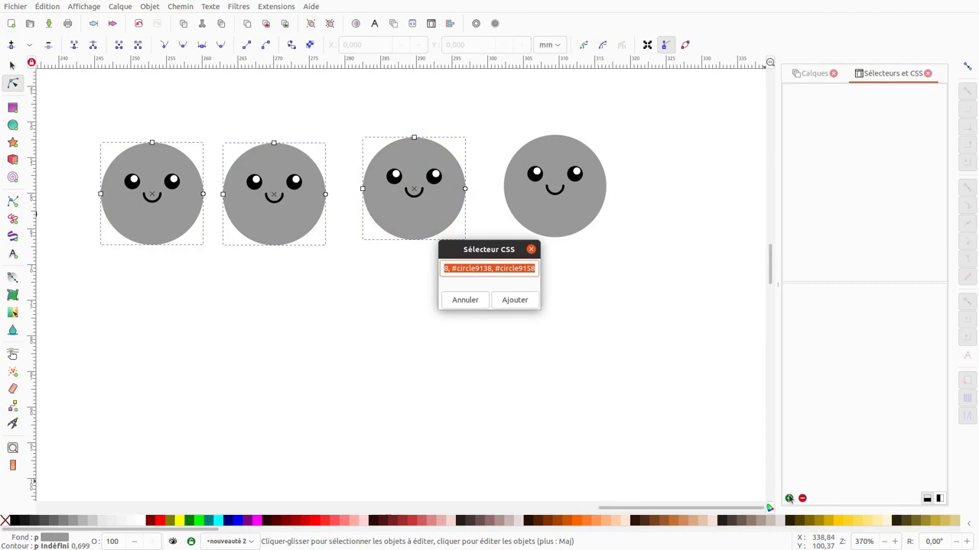
{"action": "type", "text": "corps"}
{"action": "key", "text": "Return"}
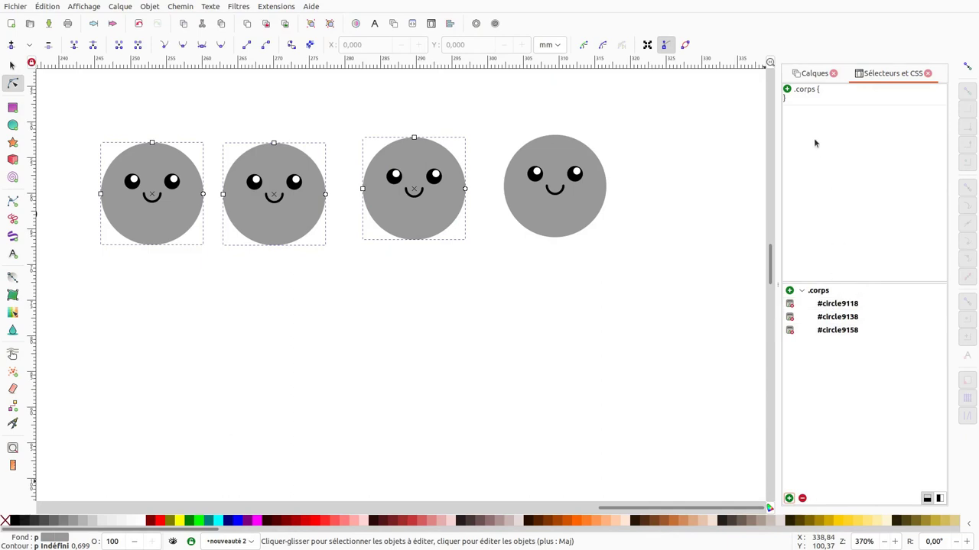
Give .corps a fill property, first red, then green #00ff00.
{"action": "left_click", "coordinate": [787, 90]}
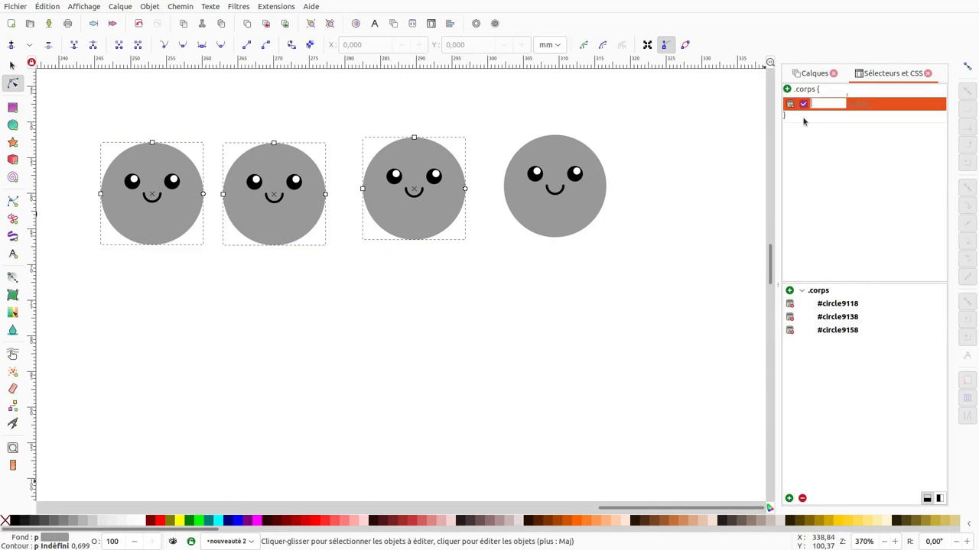
{"action": "type", "text": "fill"}
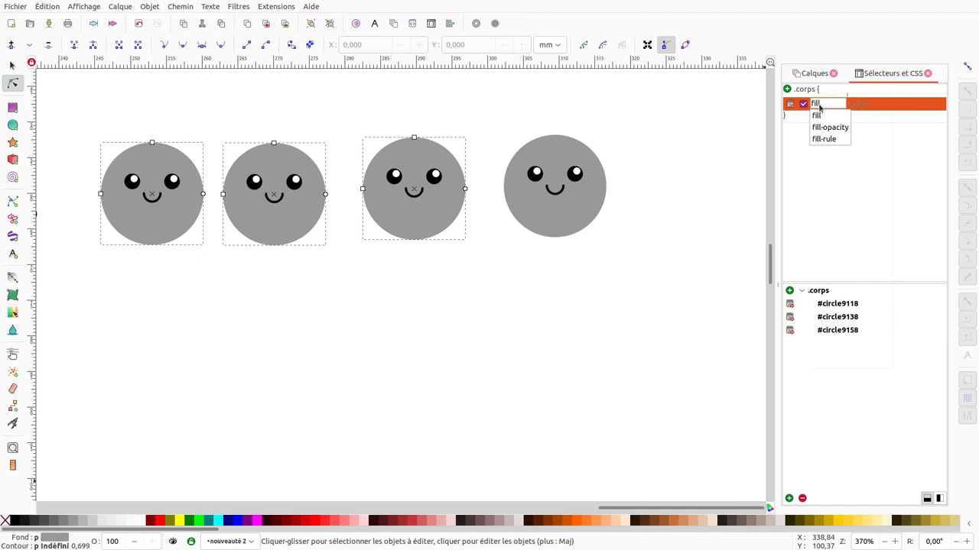
{"action": "key", "text": "Return"}
{"action": "left_click", "coordinate": [869, 103]}
{"action": "type", "text": "red"}
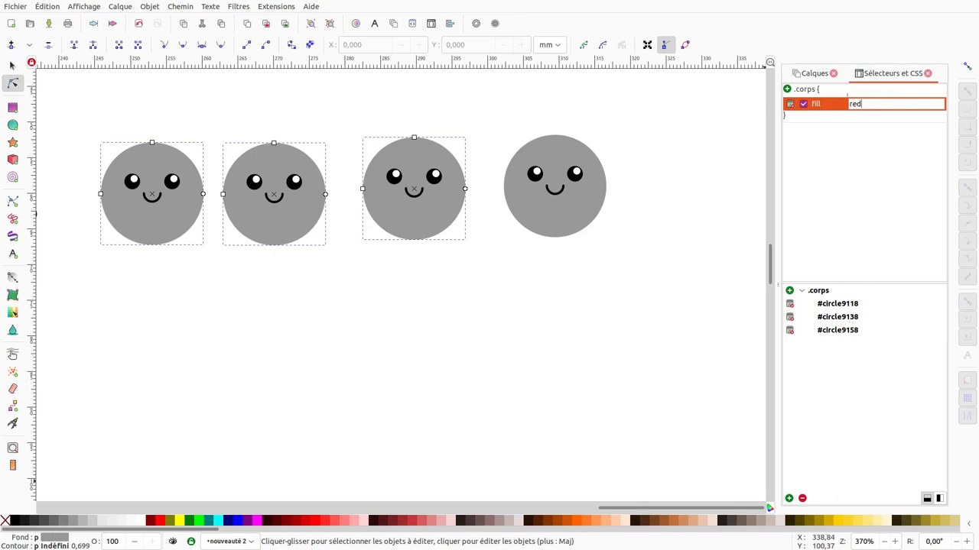
{"action": "key", "text": "Return"}
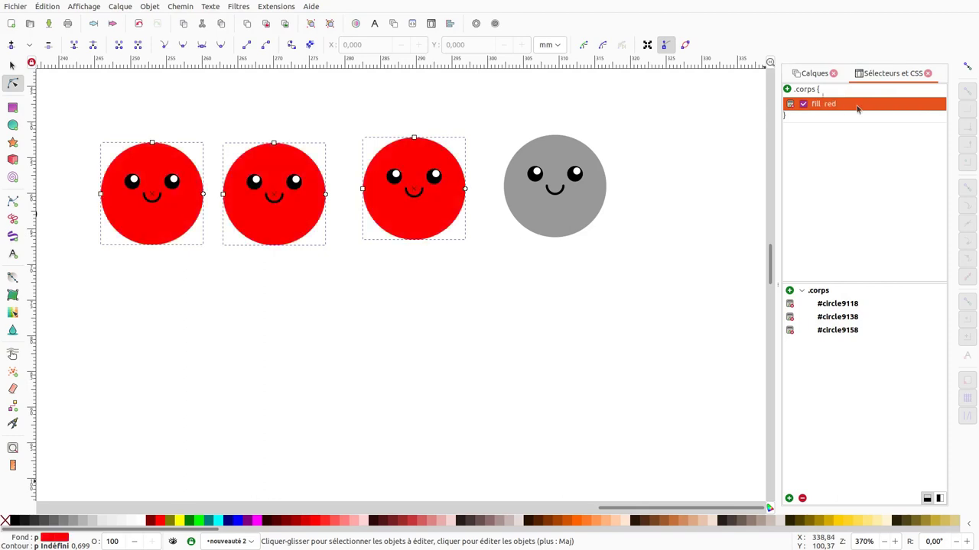
{"action": "left_click", "coordinate": [841, 104]}
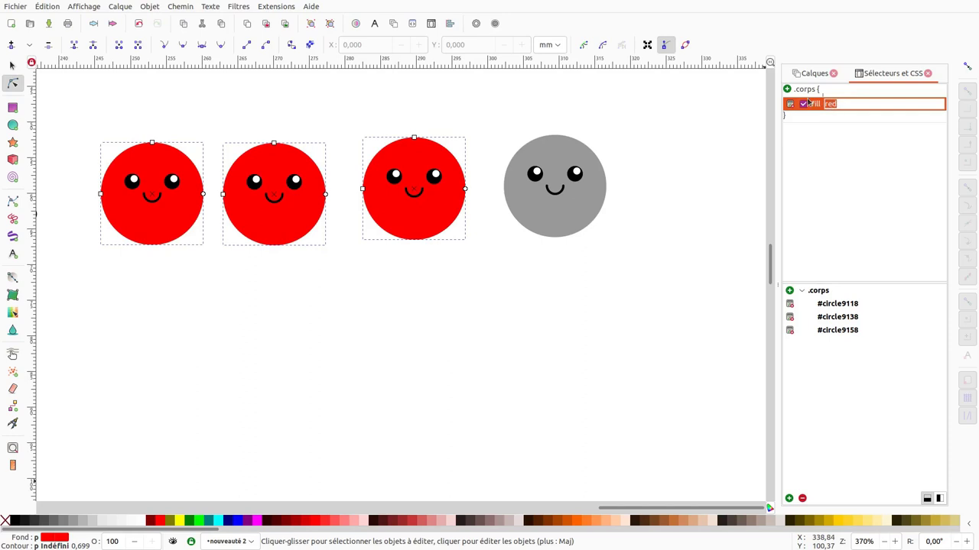
{"action": "type", "text": "#00ff00"}
{"action": "key", "text": "Return"}
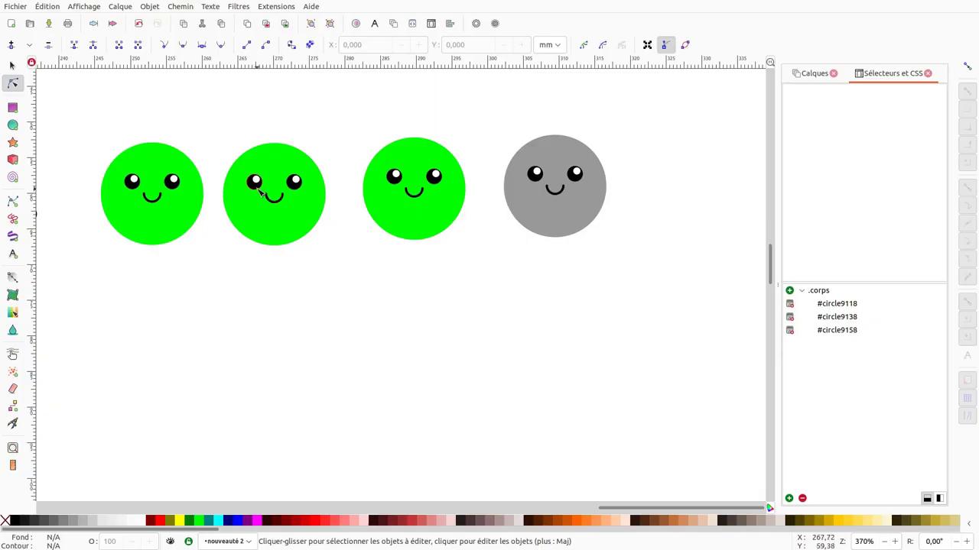
Select the eye circles of the second, third and grey smileys.
{"action": "left_click", "coordinate": [260, 193]}
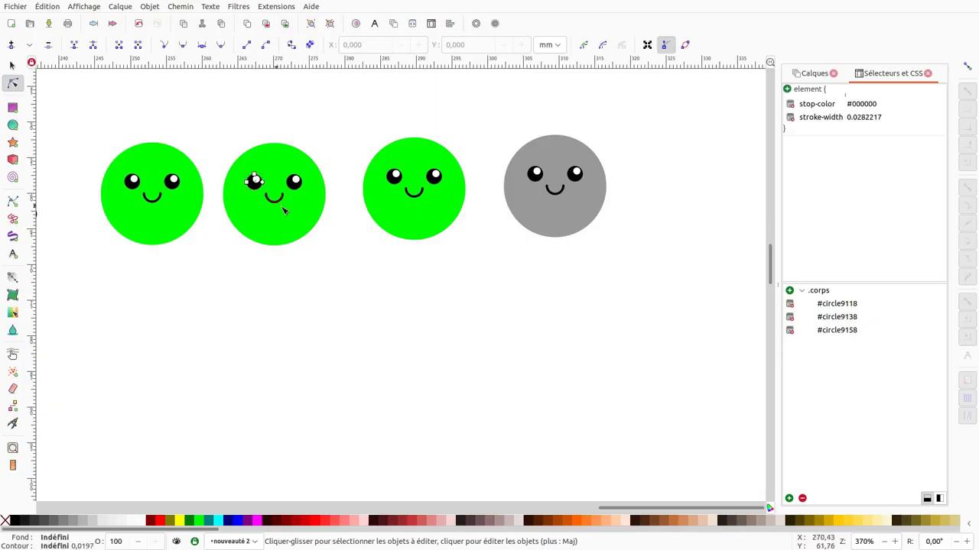
{"action": "left_click", "coordinate": [434, 192]}
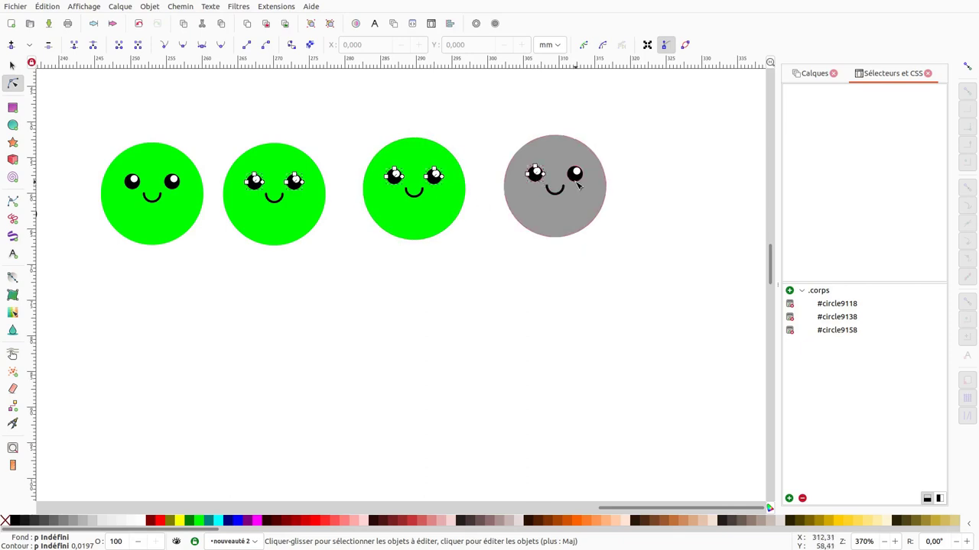
{"action": "left_click", "coordinate": [578, 184], "text": "shift"}
Create a .yeux CSS class from the selected eye circles.
{"action": "left_click", "coordinate": [789, 499]}
{"action": "type", "text": "yeu"}
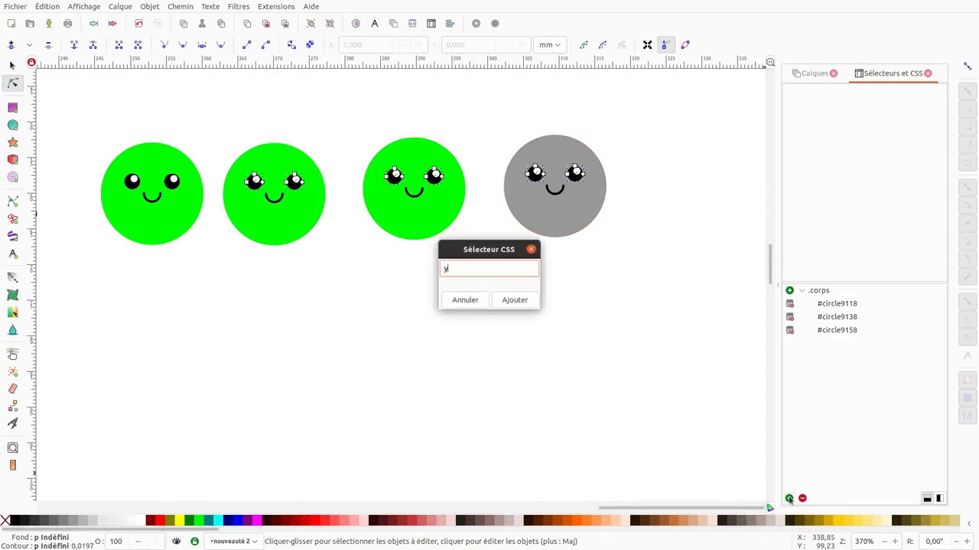
{"action": "type", "text": "x"}
{"action": "key", "text": "Return"}
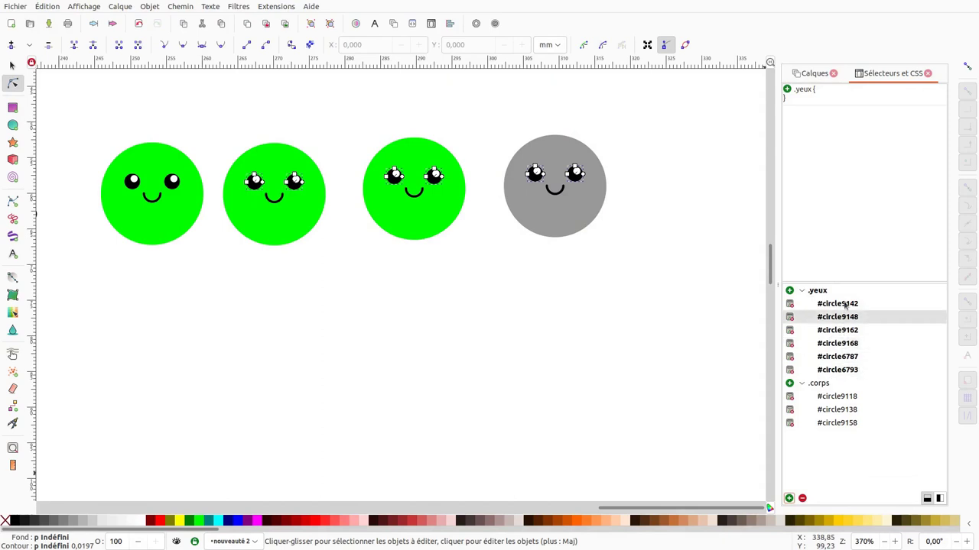
Give the .yeux rule fill blue and fill-opacity 0.5.
{"action": "left_click", "coordinate": [786, 89]}
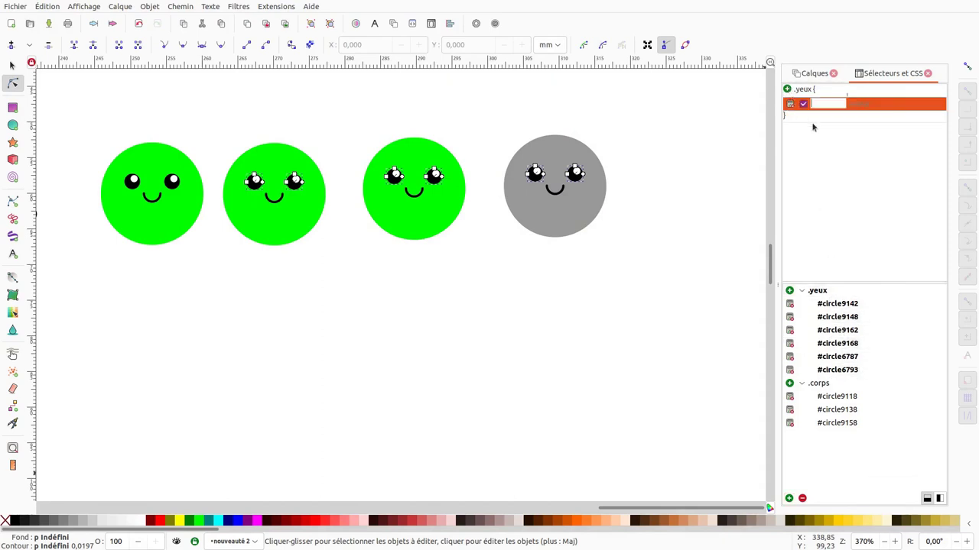
{"action": "type", "text": "fill"}
{"action": "key", "text": "Return"}
{"action": "type", "text": "blu"}
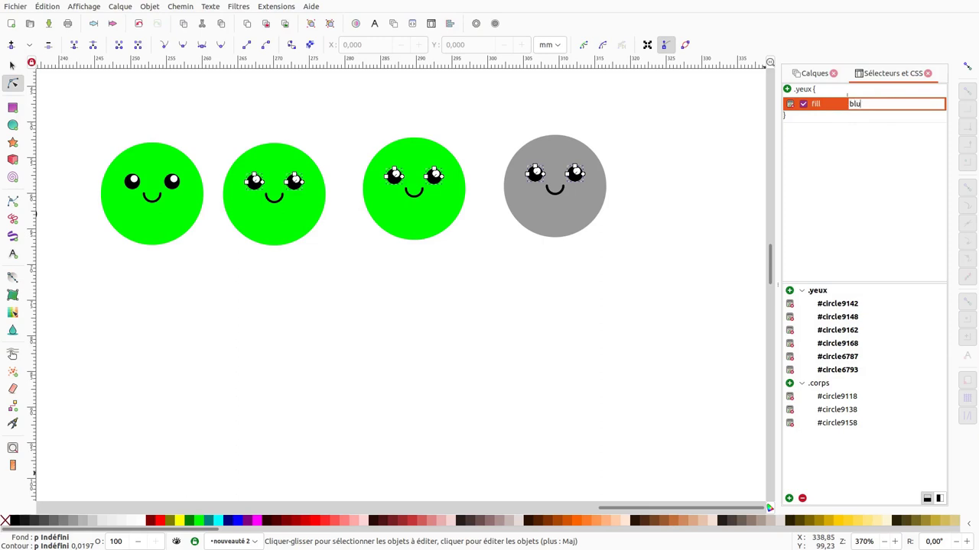
{"action": "type", "text": "e"}
{"action": "key", "text": "Return"}
{"action": "left_click", "coordinate": [787, 90]}
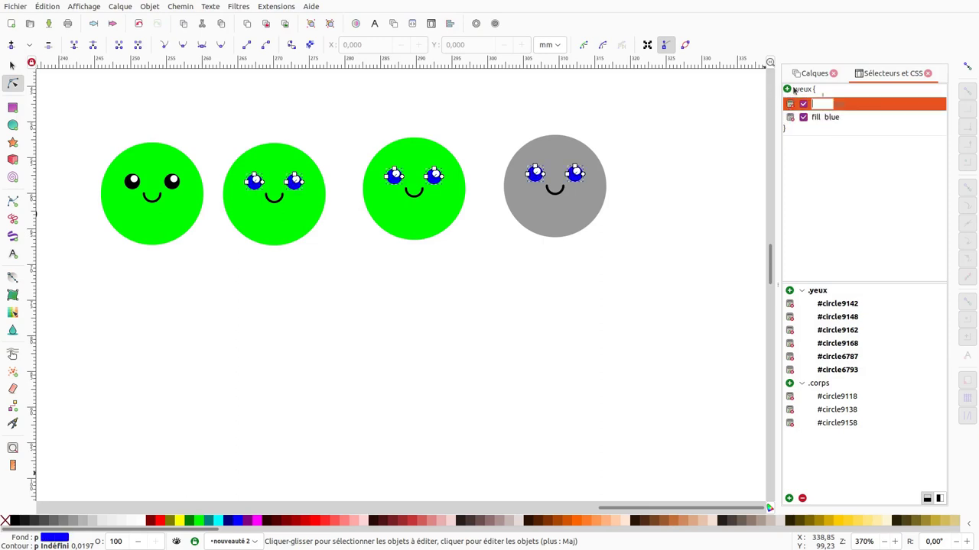
{"action": "type", "text": "fill"}
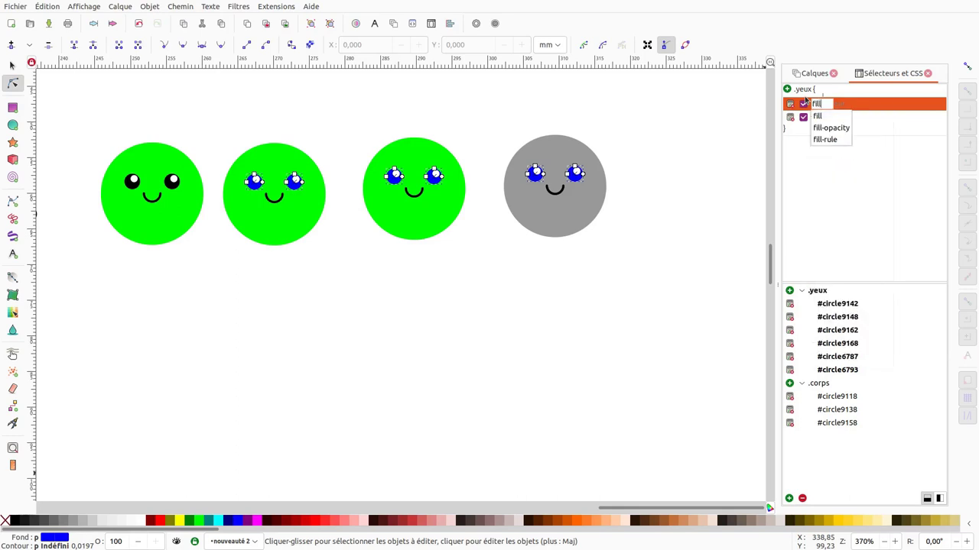
{"action": "key", "text": "Return"}
{"action": "type", "text": "0."}
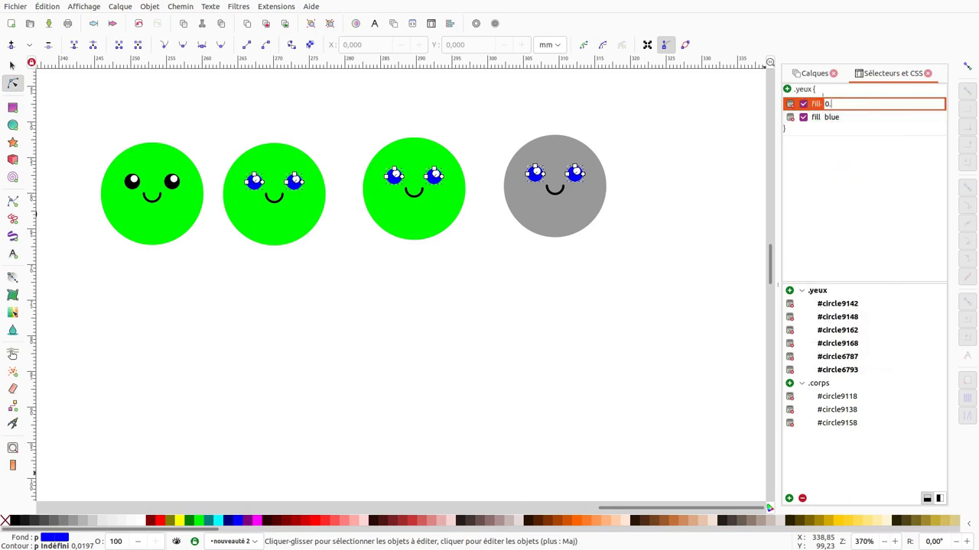
{"action": "type", "text": "5"}
{"action": "key", "text": "Return"}
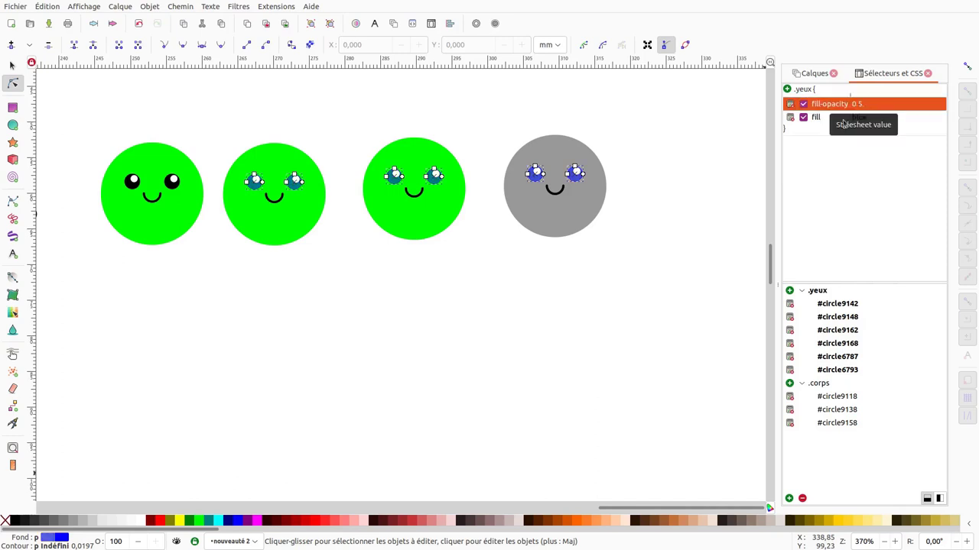
Select the grey and left green face bodies and start a new CSS selector.
{"action": "scroll", "coordinate": [535, 312], "scroll_direction": "left", "scroll_amount": 2}
{"action": "left_click", "coordinate": [589, 228]}
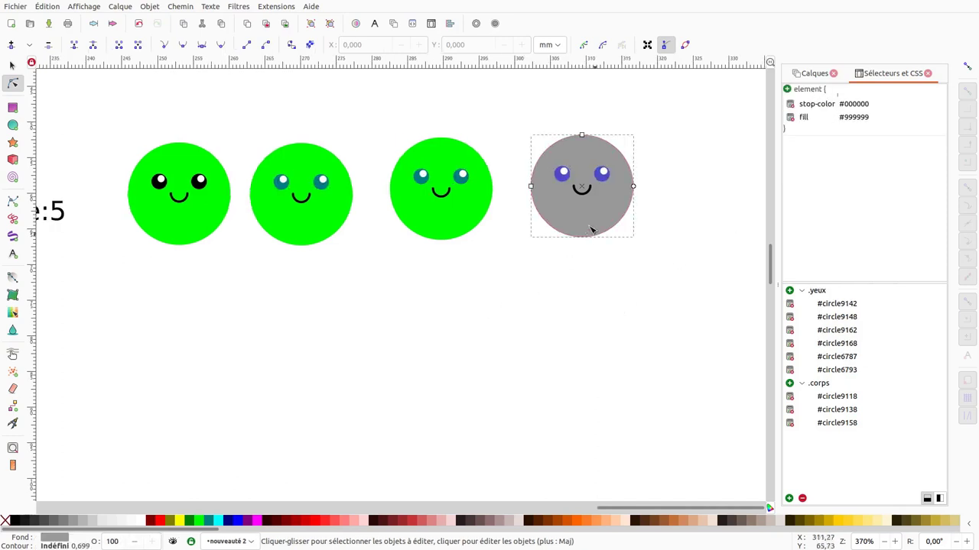
{"action": "left_click", "coordinate": [214, 226], "text": "shift"}
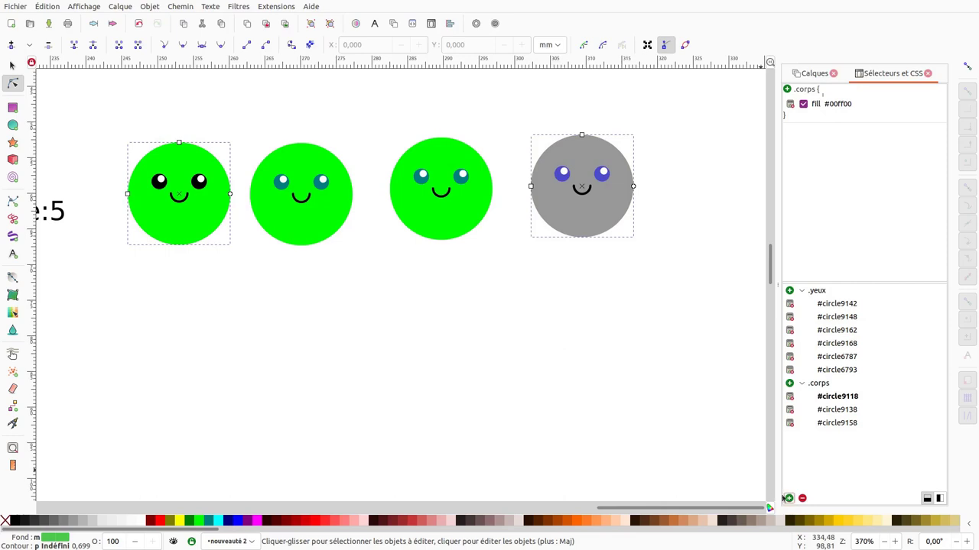
{"action": "left_click", "coordinate": [787, 499]}
Name the new class .contours and give it stroke black.
{"action": "type", "text": "contours"}
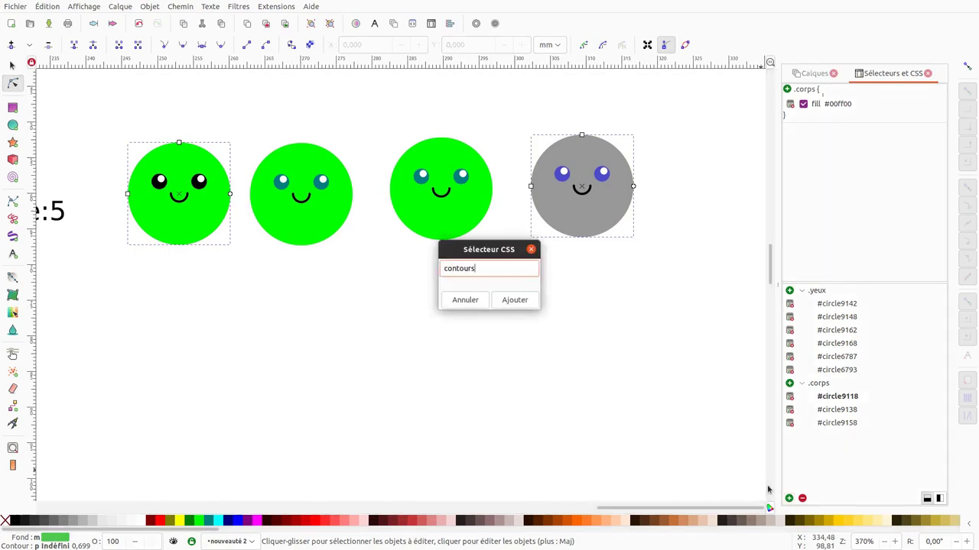
{"action": "key", "text": "Return"}
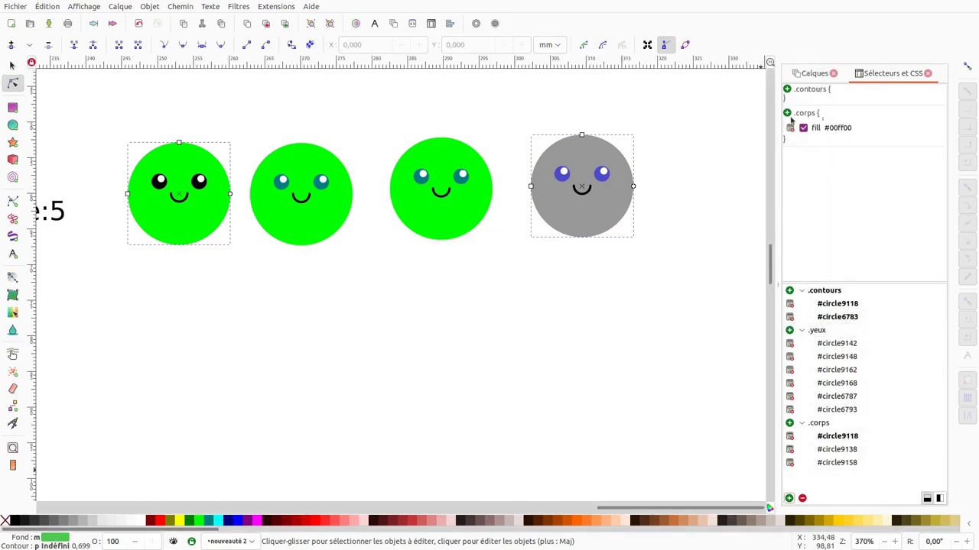
{"action": "left_click", "coordinate": [787, 89]}
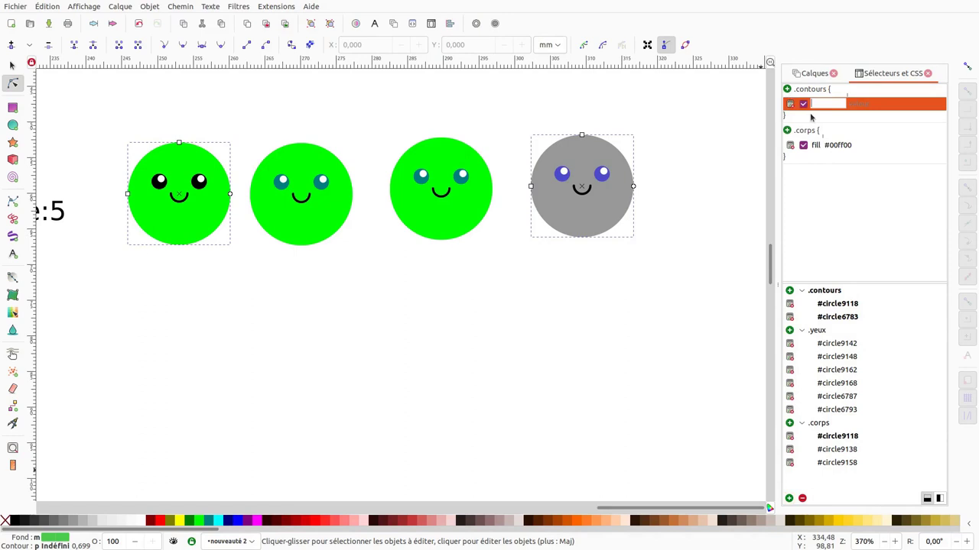
{"action": "type", "text": "stroke"}
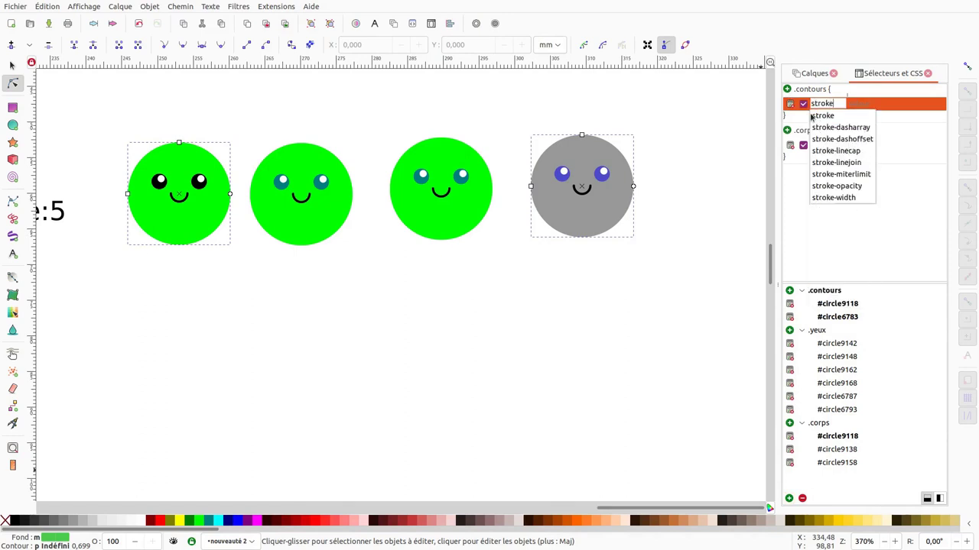
{"action": "left_click", "coordinate": [811, 117]}
{"action": "type", "text": "blac"}
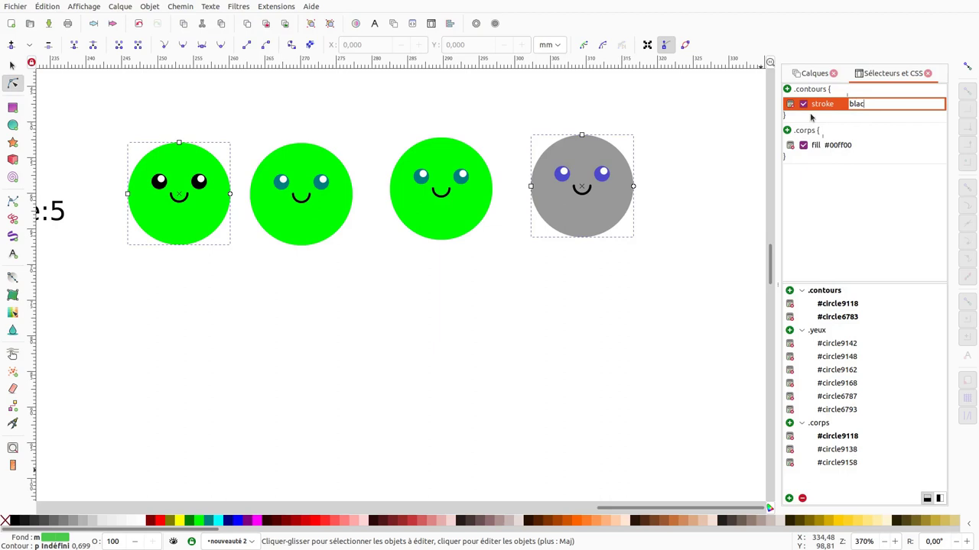
{"action": "type", "text": "k"}
{"action": "key", "text": "Return"}
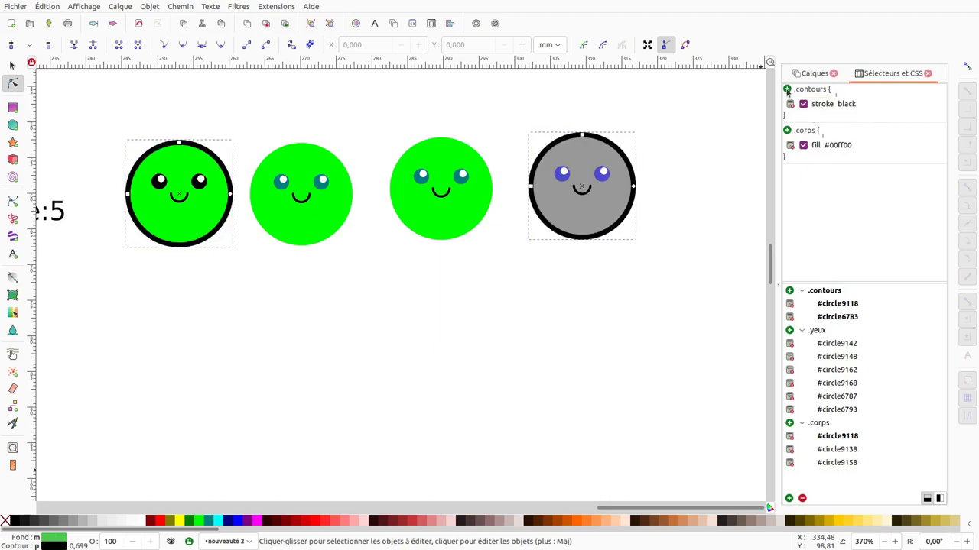
Add stroke-width 2 to .contours, then deselect everything.
{"action": "left_click", "coordinate": [786, 90]}
{"action": "type", "text": "tr"}
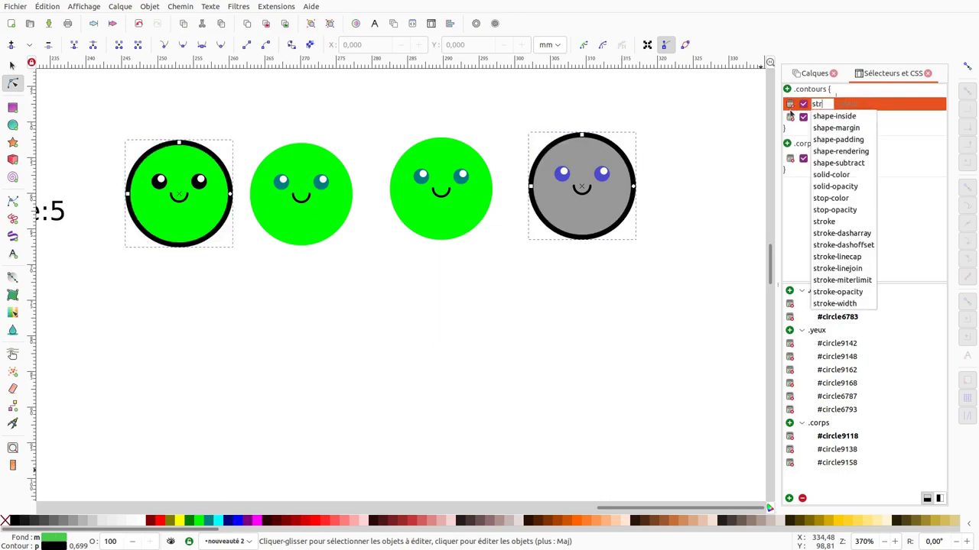
{"action": "type", "text": "oke"}
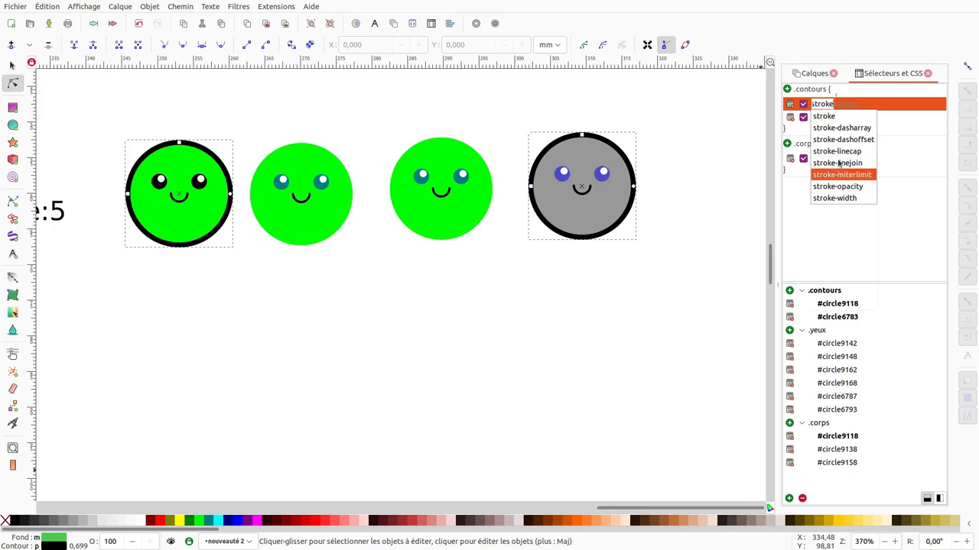
{"action": "key", "text": "Escape"}
{"action": "left_click", "coordinate": [855, 103]}
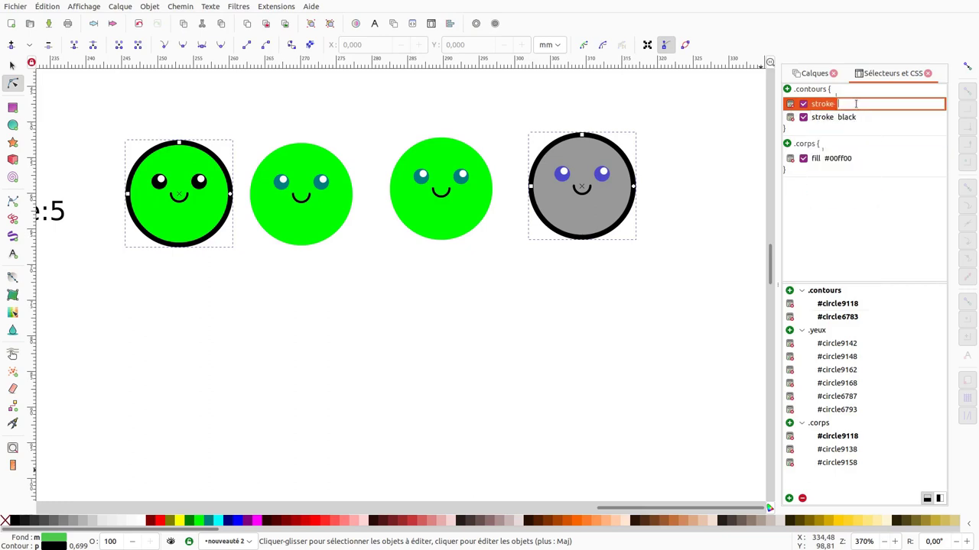
{"action": "type", "text": "2"}
{"action": "key", "text": "Return"}
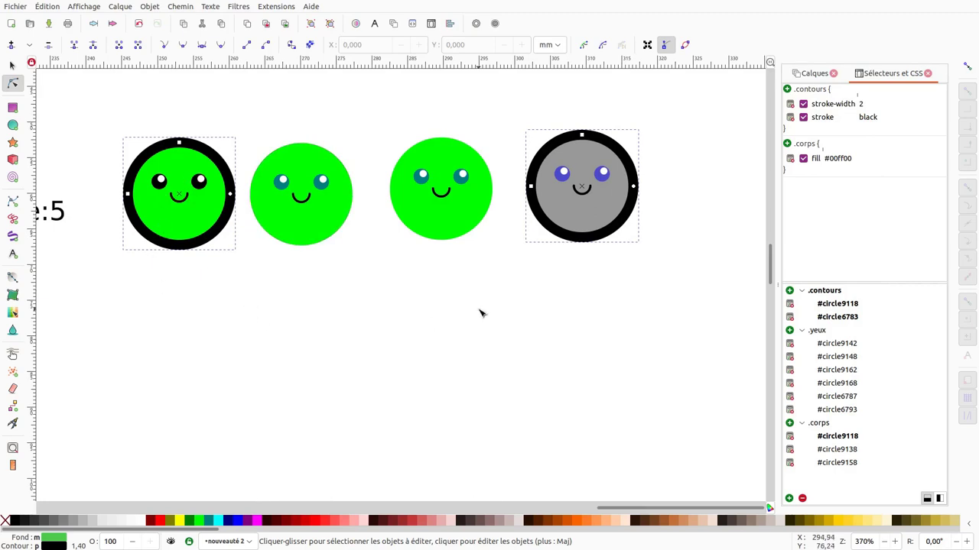
{"action": "left_click", "coordinate": [458, 354]}
{"action": "scroll", "coordinate": [535, 298], "scroll_direction": "left", "scroll_amount": 1}
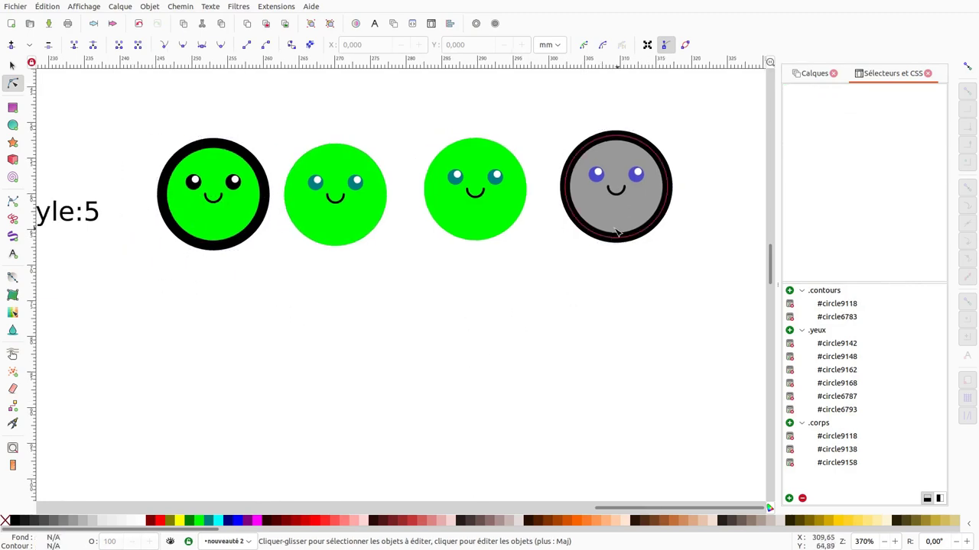
Select grey circle6783, attempt removing it from .contours, and open the XML Editor.
{"action": "left_click", "coordinate": [602, 233]}
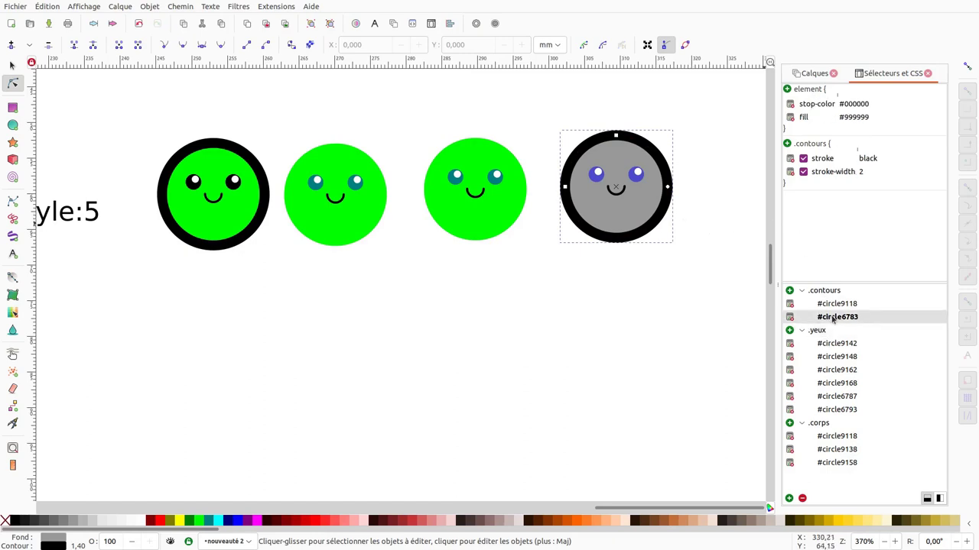
{"action": "left_click", "coordinate": [833, 320]}
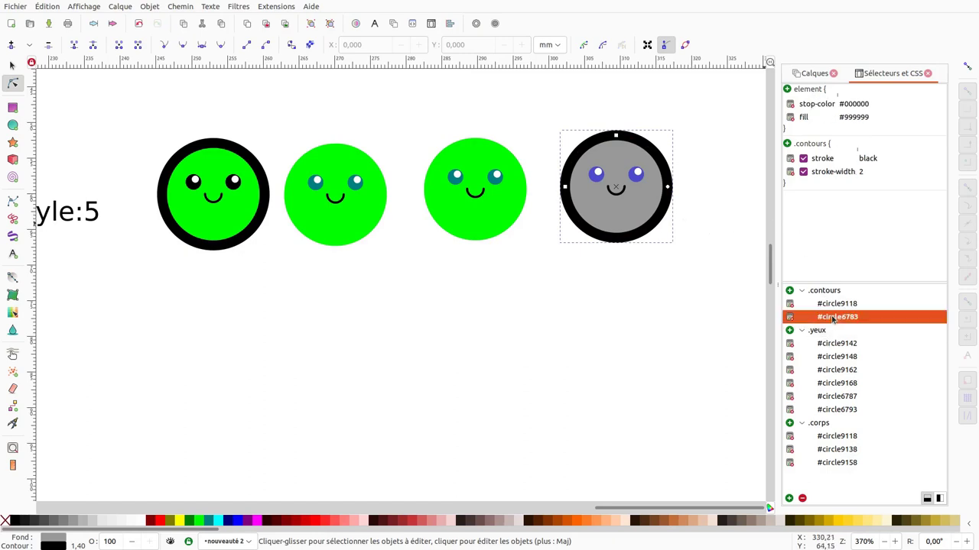
{"action": "left_click", "coordinate": [801, 499]}
{"action": "left_click", "coordinate": [841, 318]}
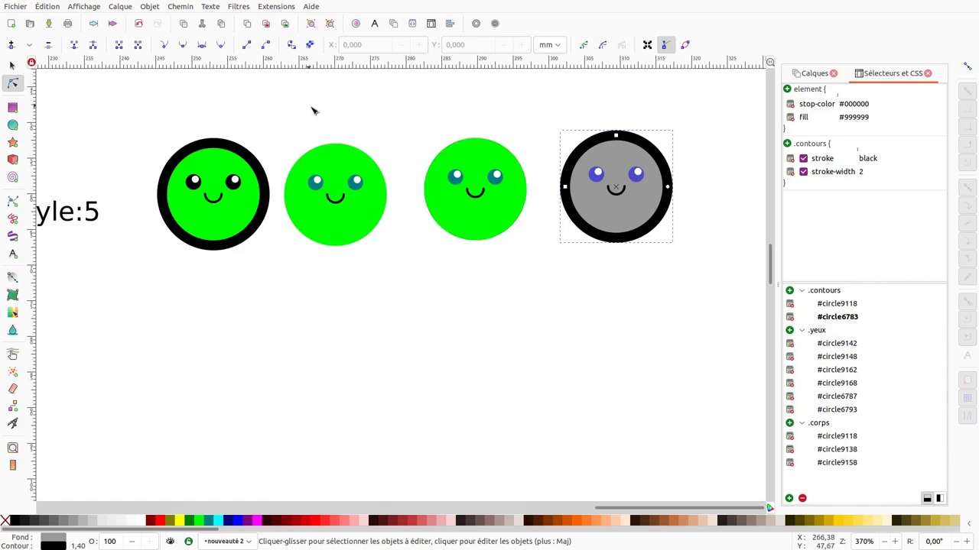
{"action": "key", "text": "ctrl+shift+x"}
{"action": "left_click", "coordinate": [57, 8]}
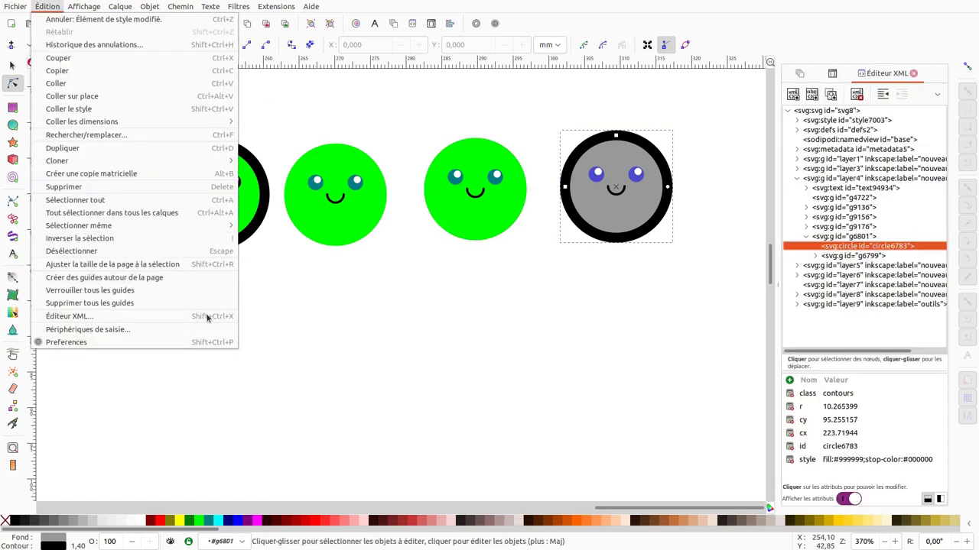
Undock the XML Editor into its own window and enlarge it.
{"action": "left_click", "coordinate": [591, 338]}
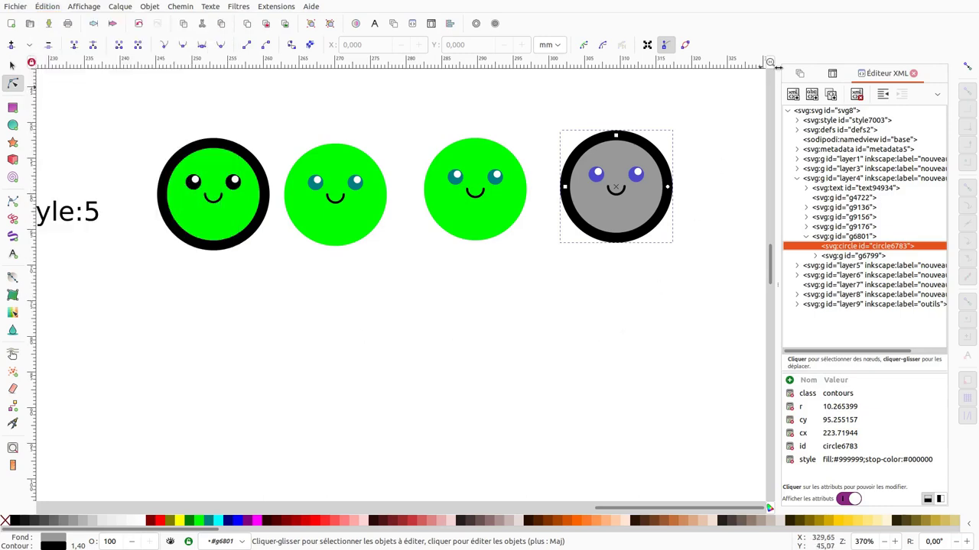
{"action": "mouse_move", "coordinate": [899, 79]}
{"action": "left_mouse_down"}
{"action": "mouse_move", "coordinate": [446, 215]}
{"action": "mouse_move", "coordinate": [423, 128]}
{"action": "left_mouse_up"}
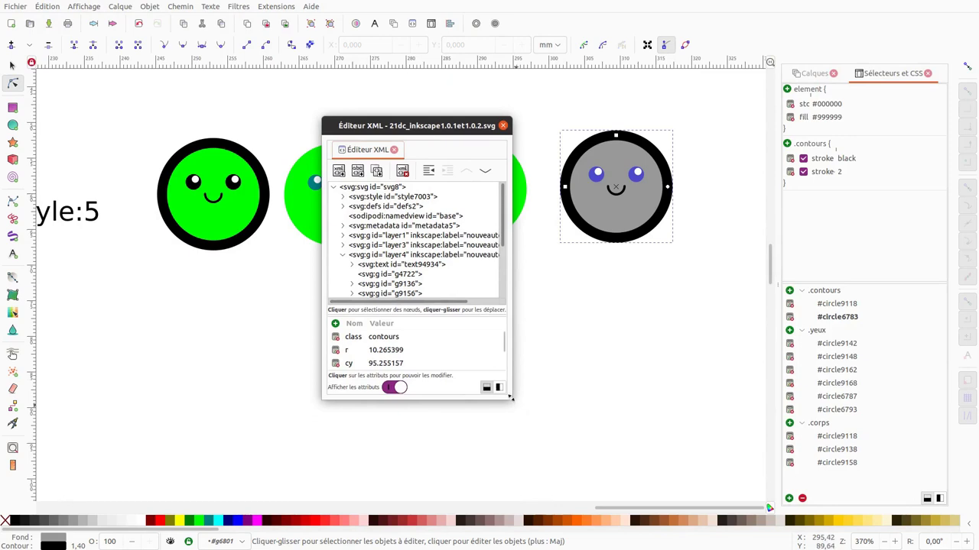
{"action": "mouse_move", "coordinate": [518, 407]}
{"action": "left_mouse_down"}
{"action": "mouse_move", "coordinate": [608, 447]}
{"action": "mouse_move", "coordinate": [510, 453]}
{"action": "mouse_move", "coordinate": [585, 497]}
{"action": "left_mouse_up"}
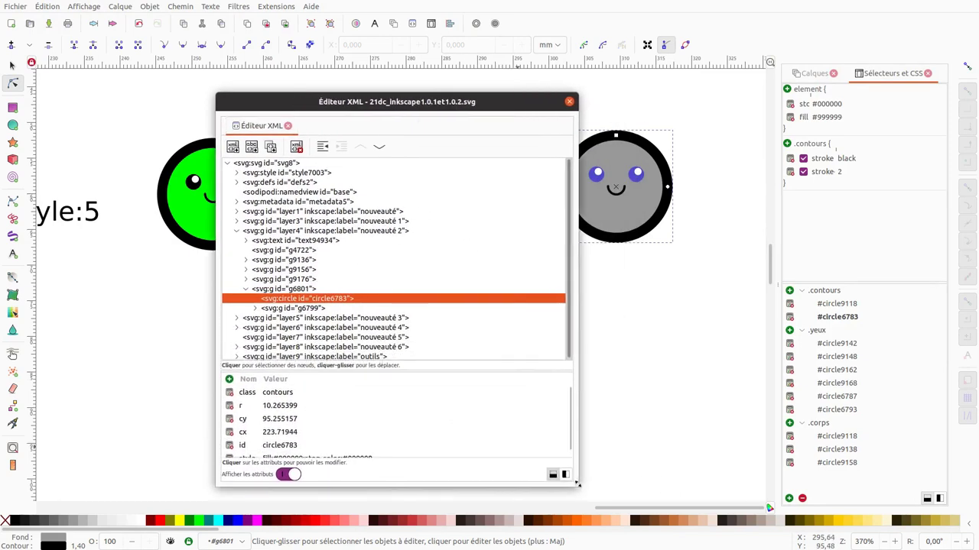
Delete circle6783's class attribute, then close the XML Editor.
{"action": "left_click", "coordinate": [352, 434]}
{"action": "left_click", "coordinate": [291, 398]}
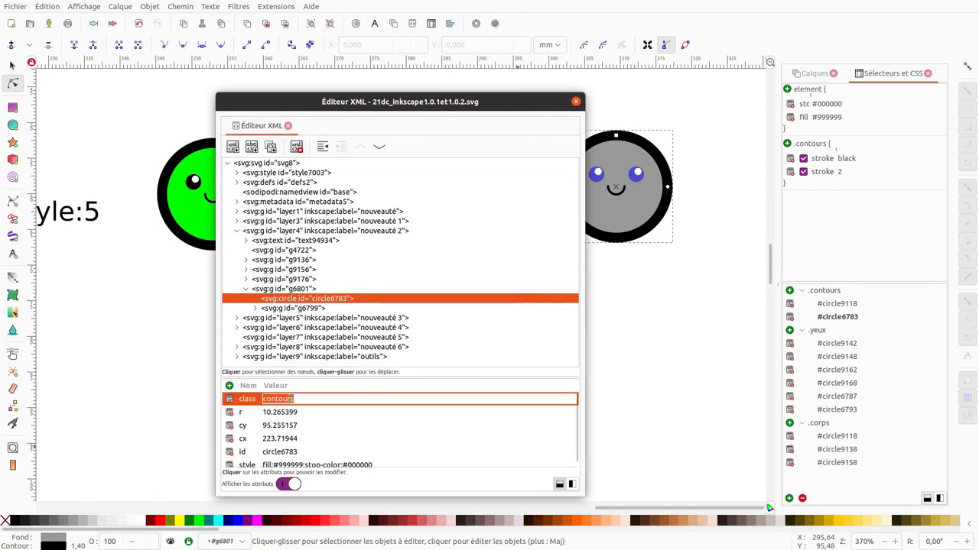
{"action": "key", "text": "BackSpace"}
{"action": "key", "text": "Return"}
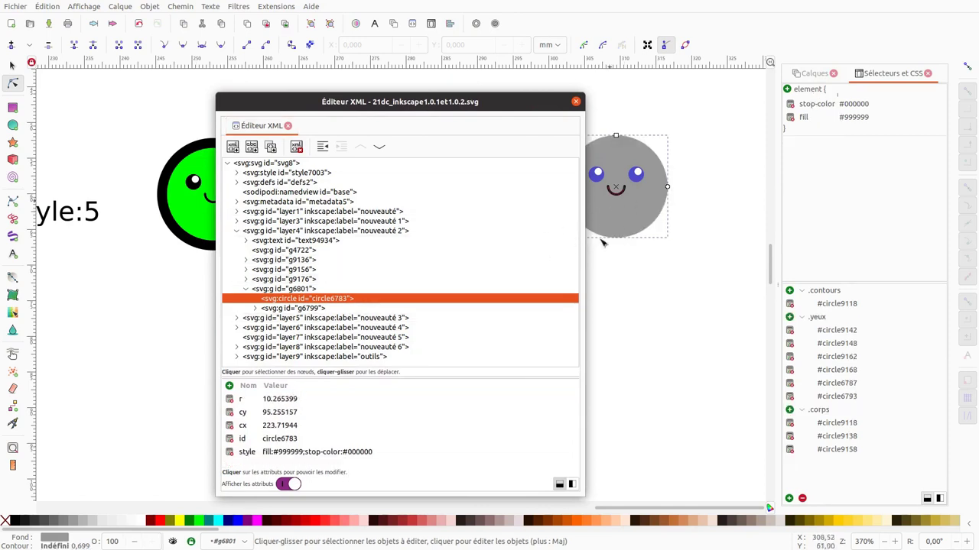
{"action": "left_click", "coordinate": [576, 101]}
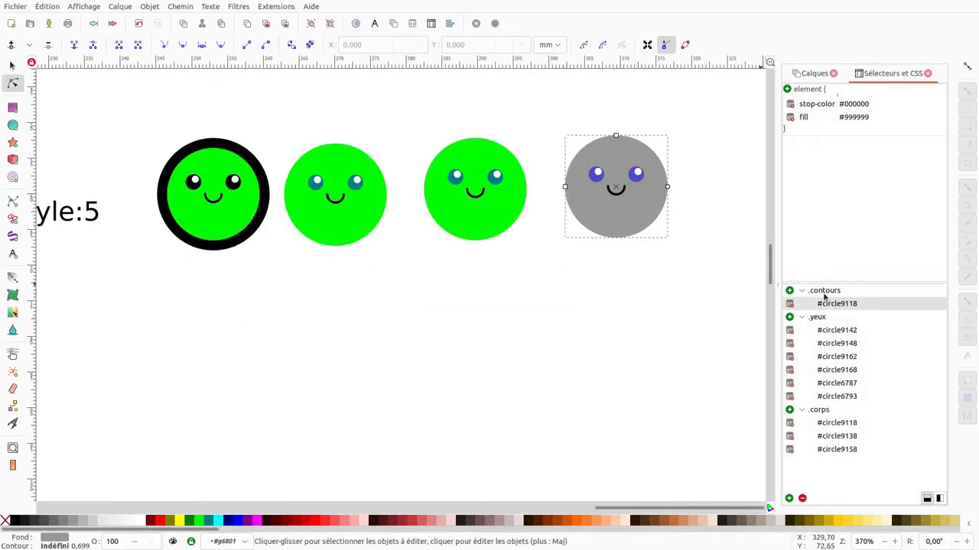
Add the third green face's circle9158 to .contours, then deselect.
{"action": "left_click", "coordinate": [469, 221]}
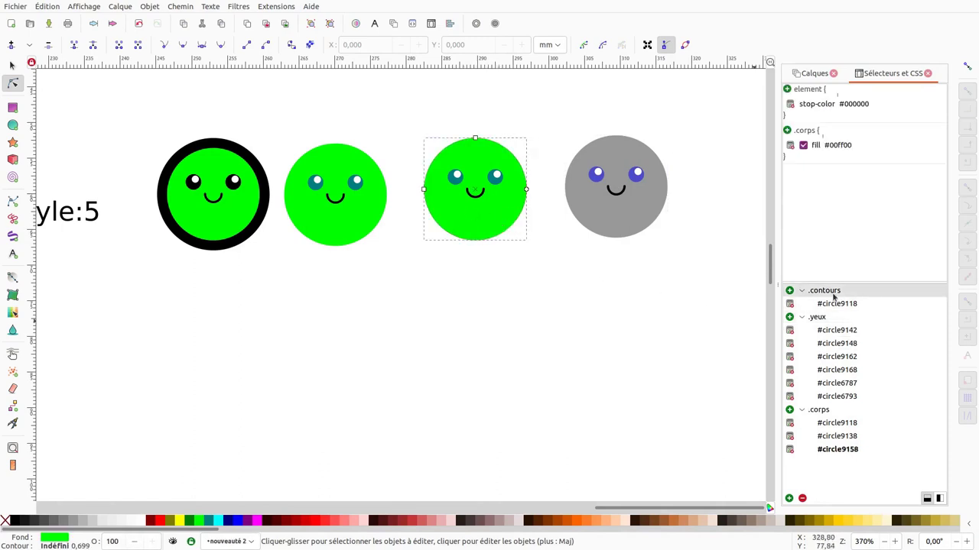
{"action": "left_click", "coordinate": [789, 291]}
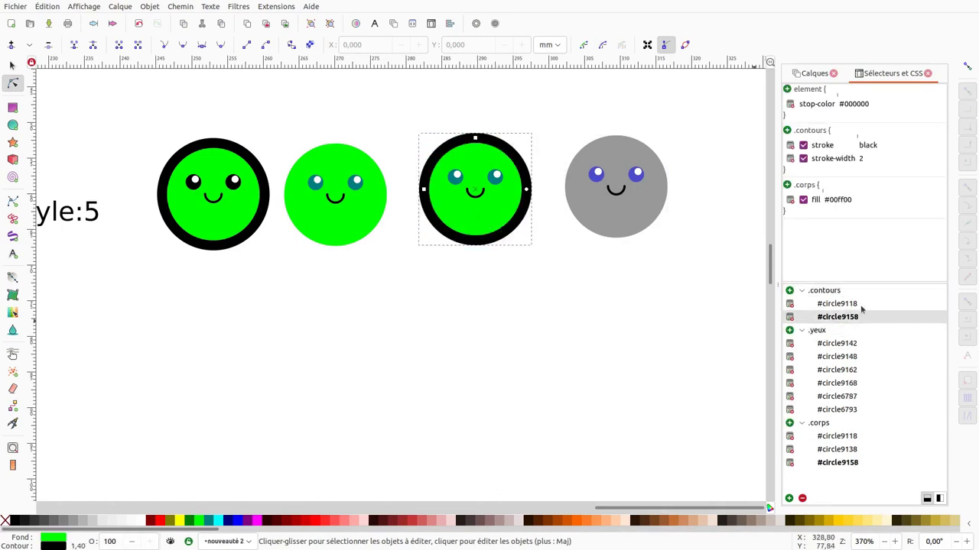
{"action": "left_click", "coordinate": [821, 316]}
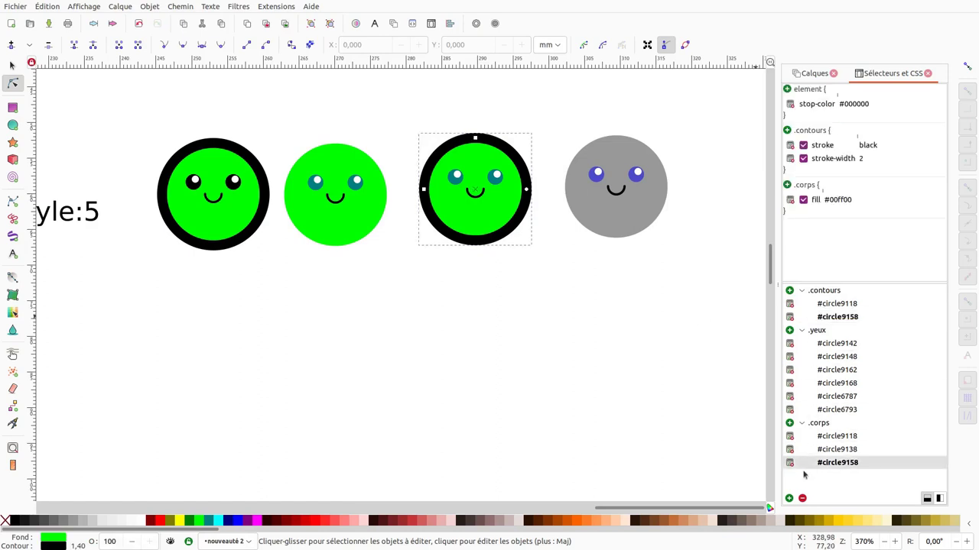
{"action": "left_click", "coordinate": [849, 318]}
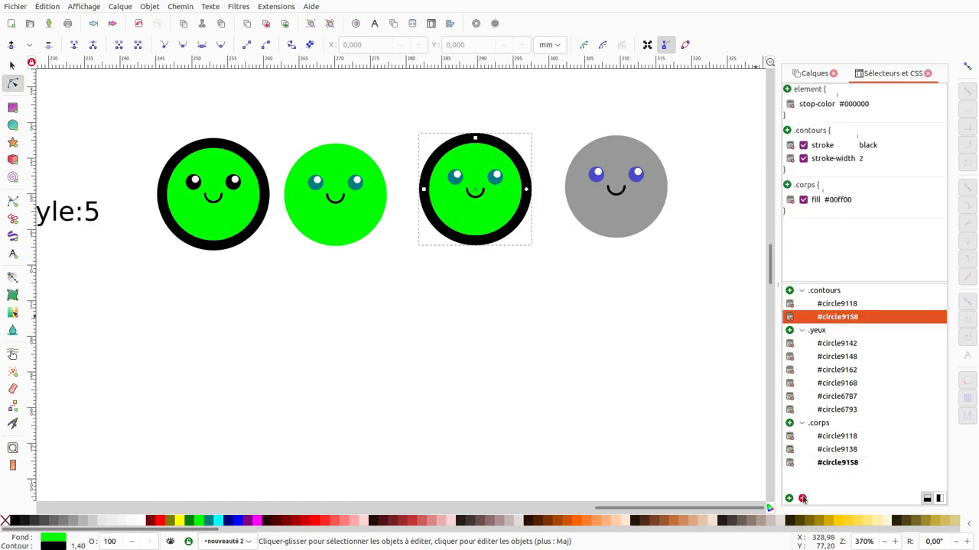
{"action": "left_click", "coordinate": [557, 337]}
{"action": "scroll", "coordinate": [535, 336], "scroll_direction": "left", "scroll_amount": 3}
{"action": "scroll", "coordinate": [562, 334], "scroll_direction": "left", "scroll_amount": 2}
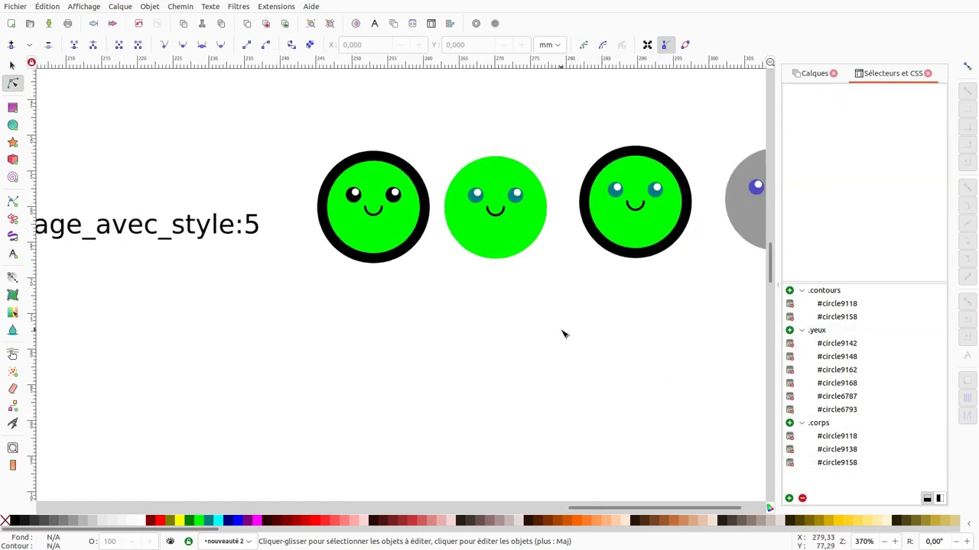
Fit the page, then hide the URL layer and show the layer with the coloured circles.
{"action": "key", "text": "5"}
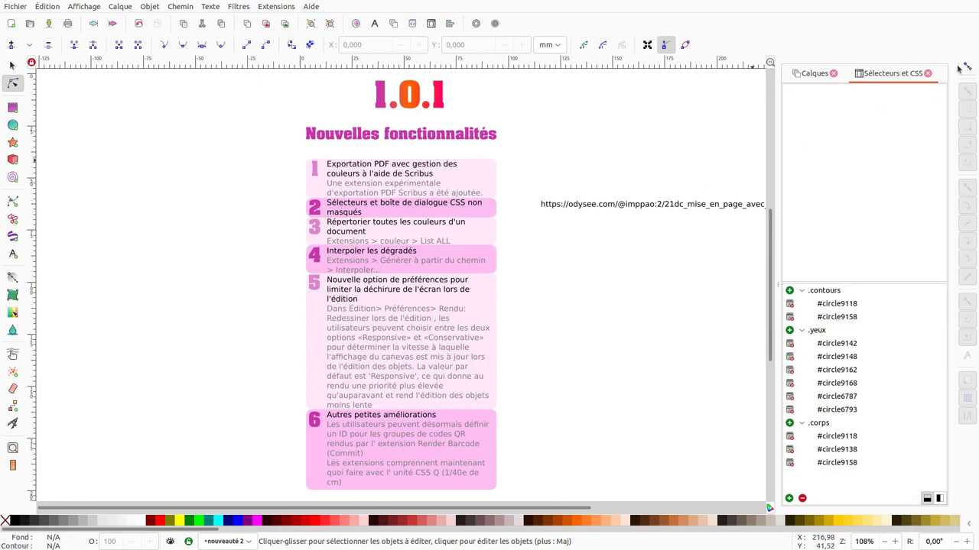
{"action": "left_click", "coordinate": [928, 75]}
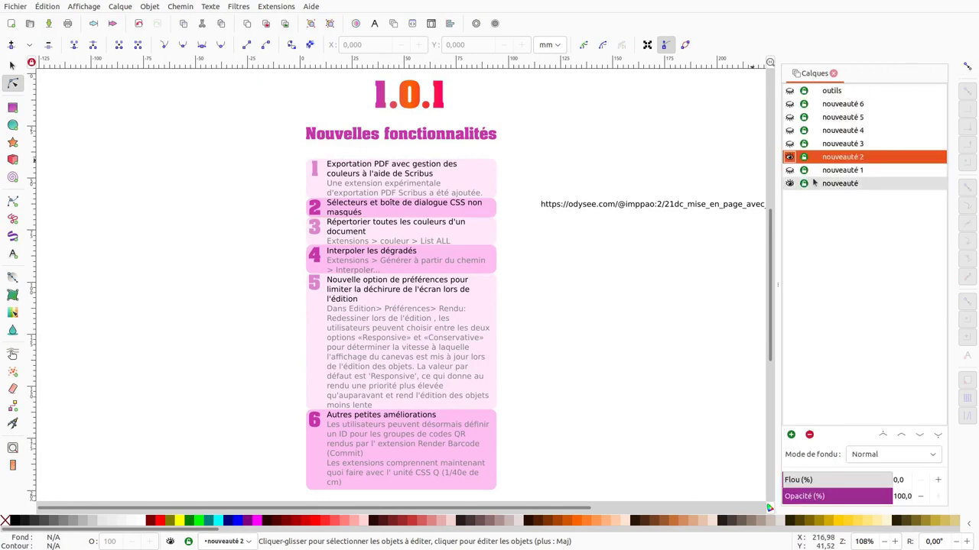
{"action": "left_click", "coordinate": [789, 156]}
{"action": "left_click", "coordinate": [789, 143]}
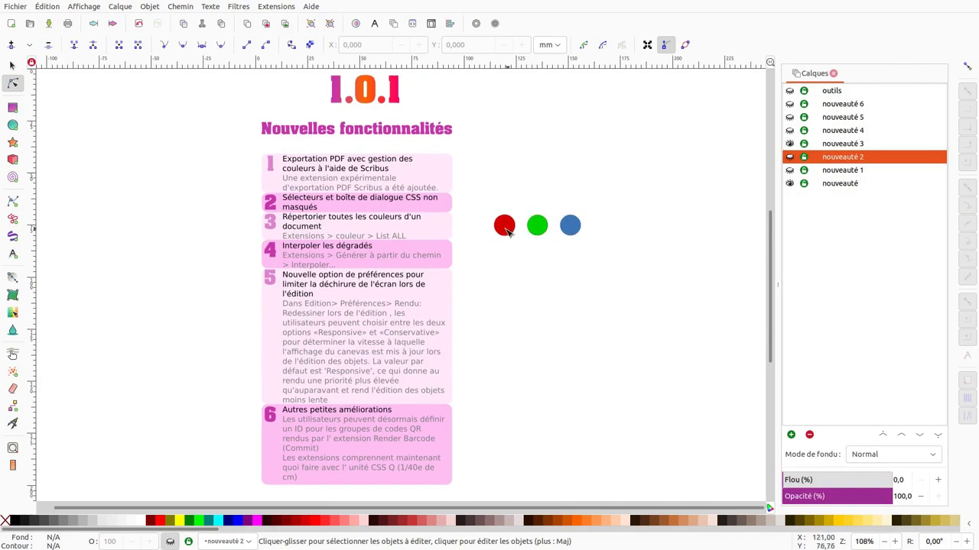
Select all three red, green and blue circles with the Selector.
{"action": "left_click", "coordinate": [505, 226]}
{"action": "left_click", "coordinate": [537, 226]}
{"action": "left_click", "coordinate": [570, 224]}
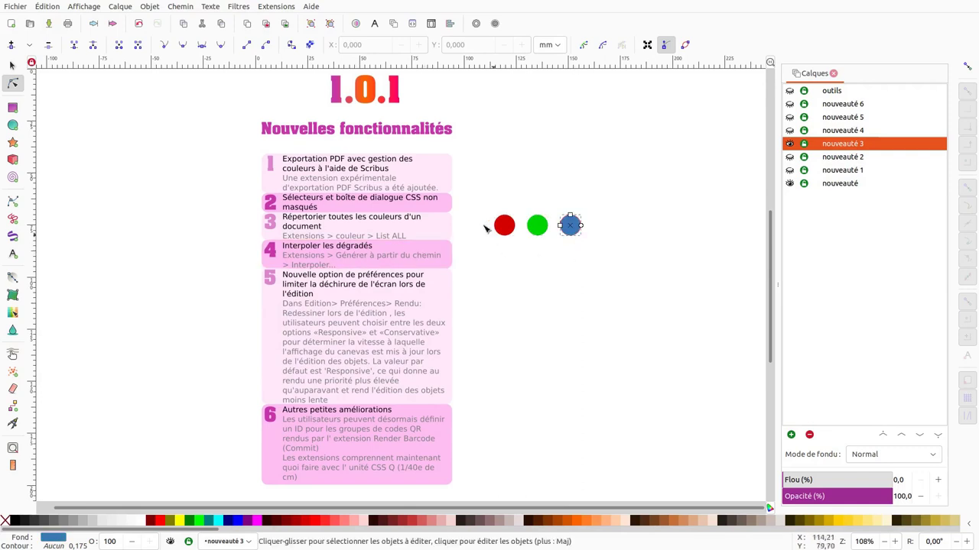
{"action": "left_click", "coordinate": [12, 65]}
{"action": "key", "text": "ctrl+a"}
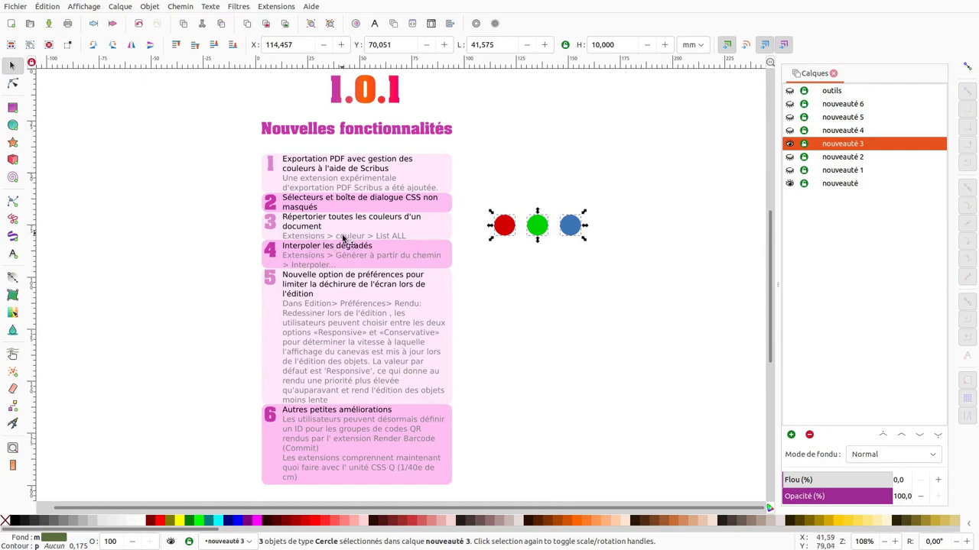
Create a new document and paste the three circles into it.
{"action": "left_click", "coordinate": [15, 6]}
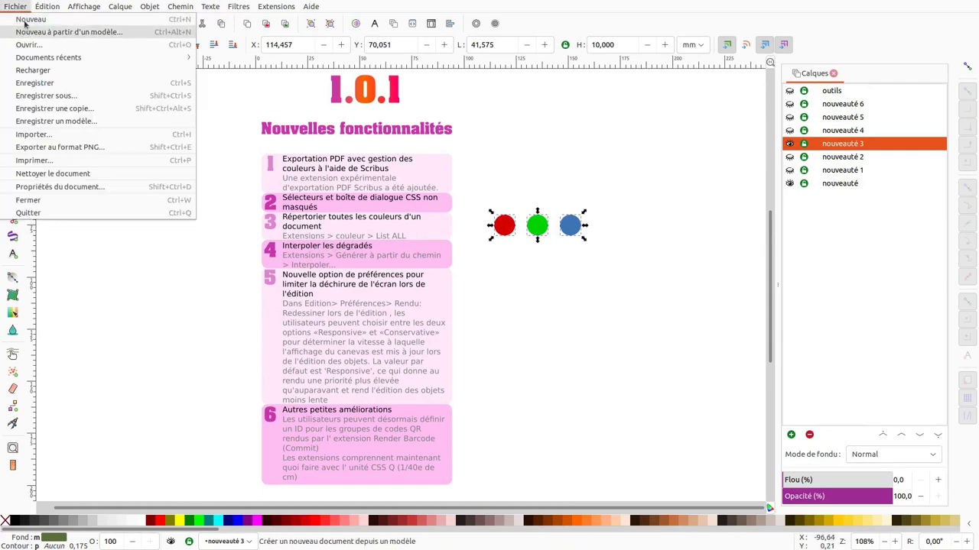
{"action": "left_click", "coordinate": [333, 188]}
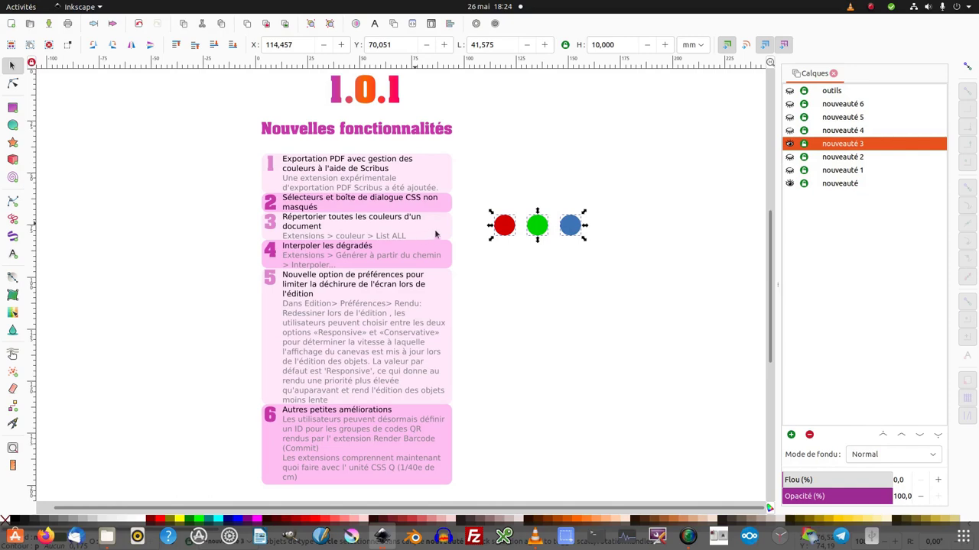
{"action": "key", "text": "ctrl+v"}
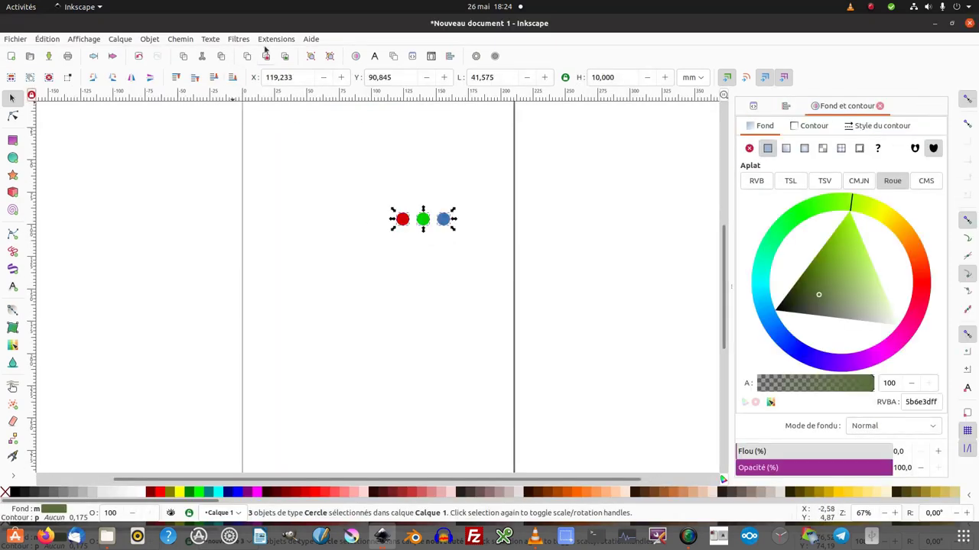
List all colours, copy the four-colour report, and draw a text frame right of the circles.
{"action": "left_click", "coordinate": [272, 41]}
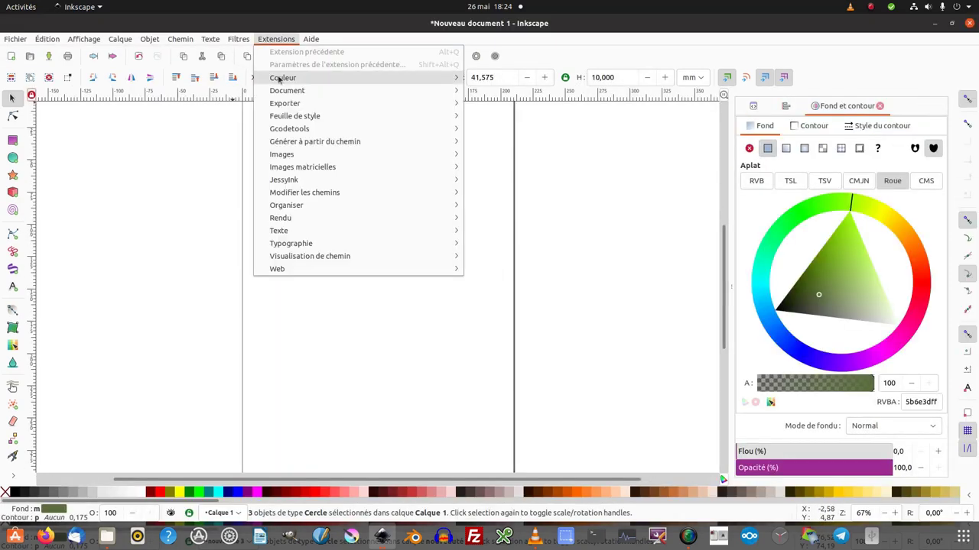
{"action": "mouse_move", "coordinate": [282, 78]}
{"action": "left_click", "coordinate": [514, 194]}
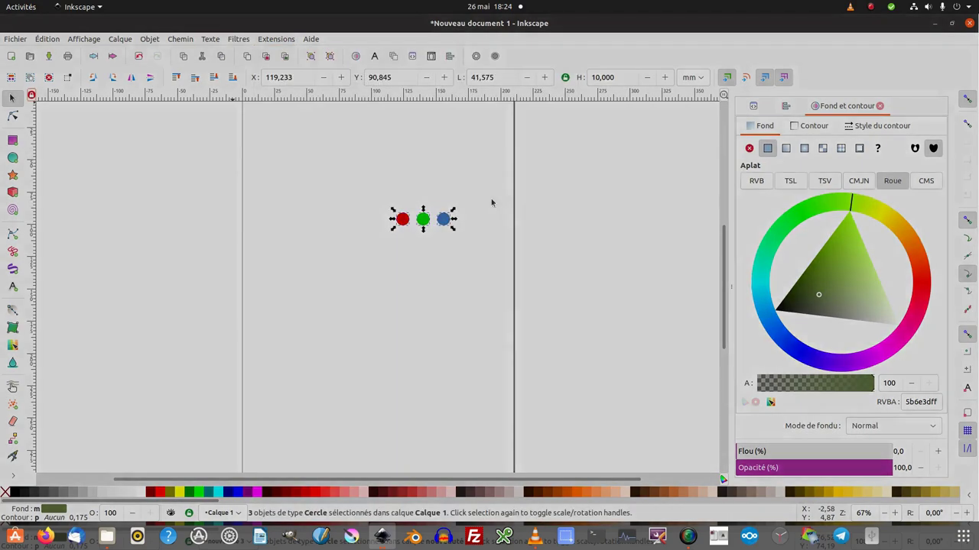
{"action": "left_click_drag", "start_coordinate": [371, 241], "coordinate": [303, 212]}
{"action": "key", "text": "ctrl+c"}
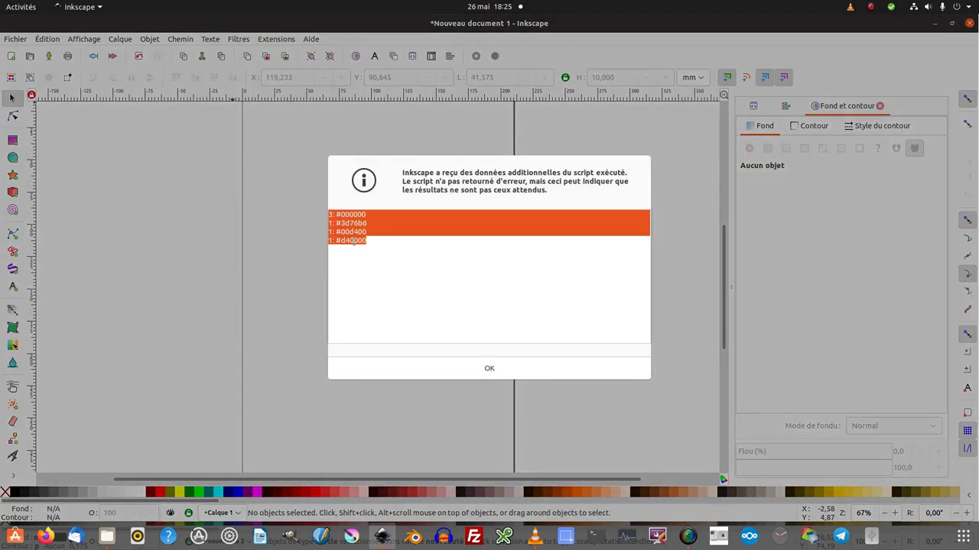
{"action": "right_click", "coordinate": [359, 230]}
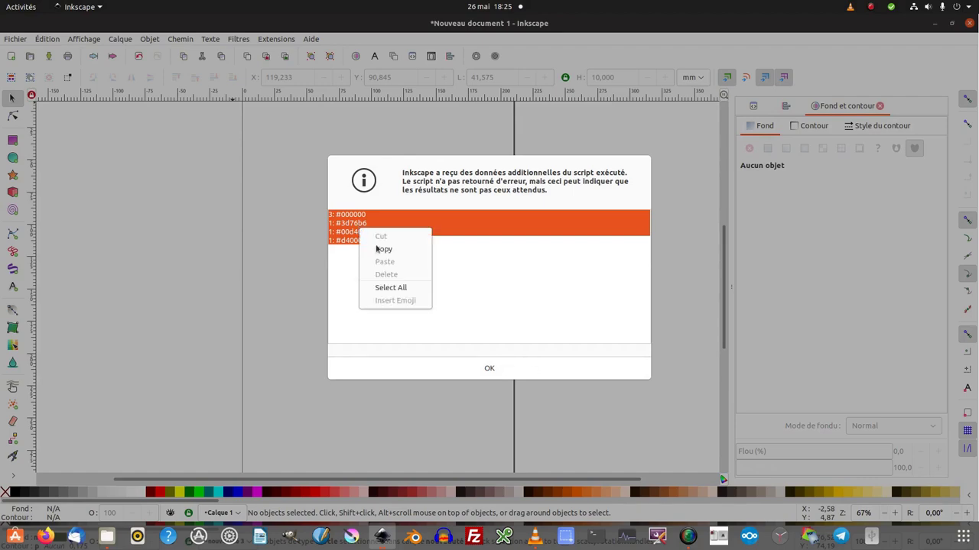
{"action": "left_click", "coordinate": [377, 249]}
{"action": "left_click", "coordinate": [498, 366]}
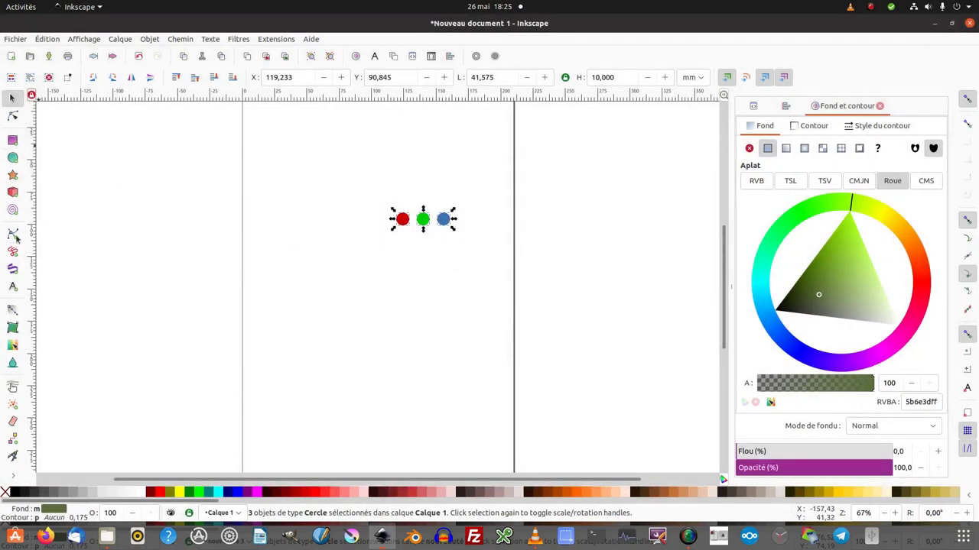
{"action": "left_click", "coordinate": [13, 288]}
{"action": "left_click_drag", "start_coordinate": [529, 208], "coordinate": [644, 340]}
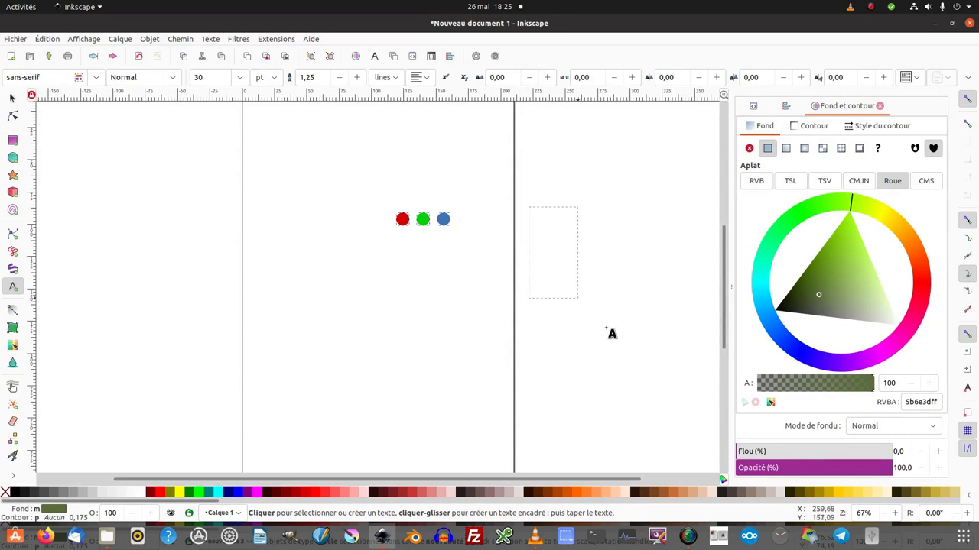
Paste the colour list into the text frame, then delete the features page's gradient grid group.
{"action": "key", "text": "ctrl+v"}
{"action": "key", "text": "F1"}
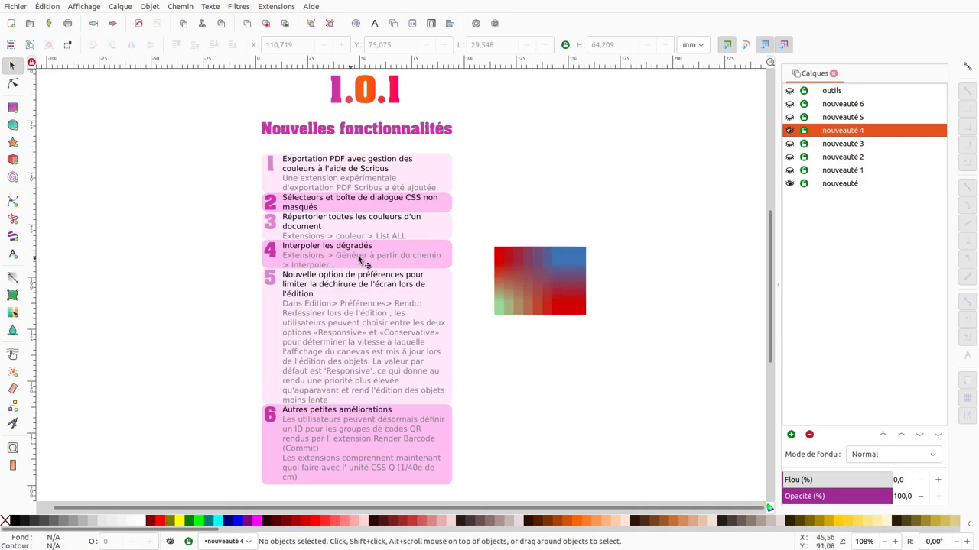
{"action": "left_click", "coordinate": [558, 311]}
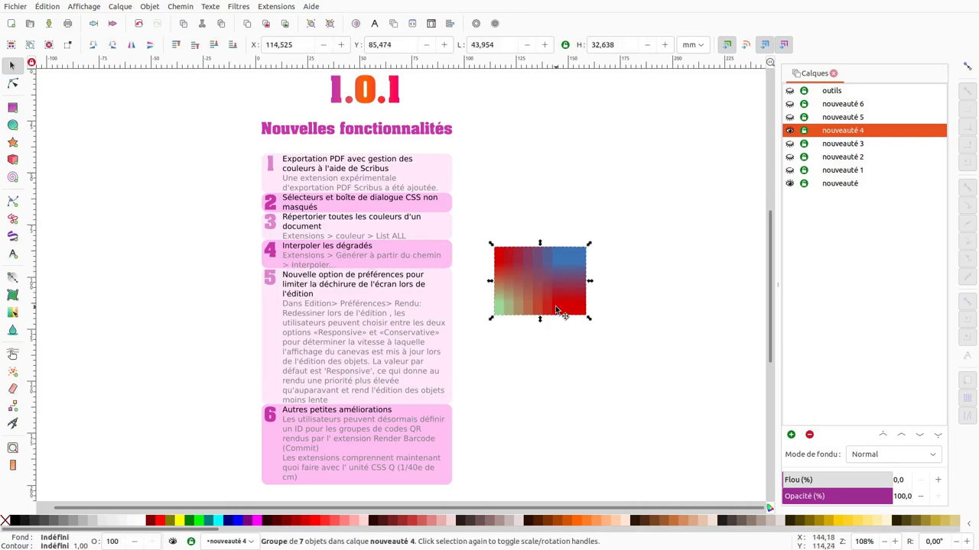
{"action": "key", "text": "Delete"}
{"action": "scroll", "coordinate": [557, 302], "scroll_direction": "up", "scroll_amount": 1, "text": "ctrl"}
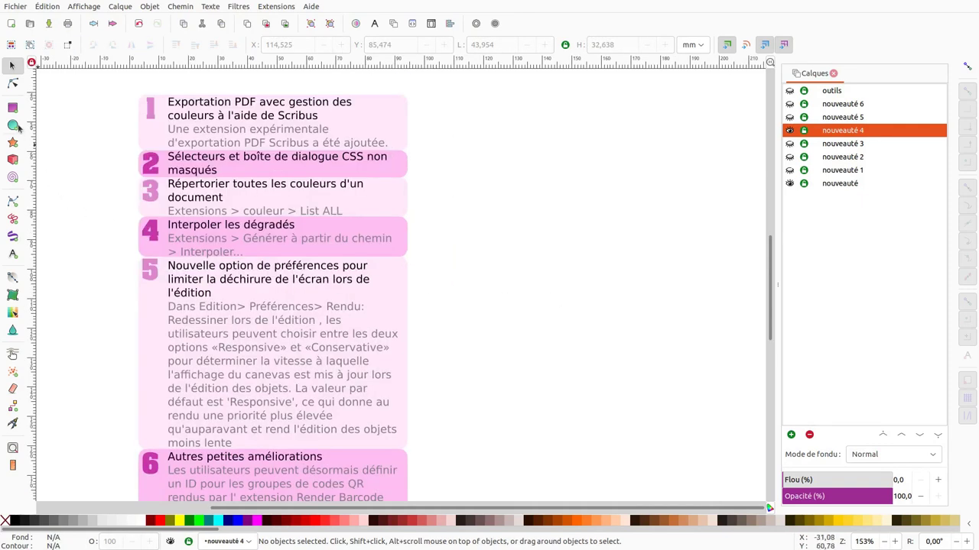
Draw a tall, 100% opaque rectangle with a vertical cyan-to-red linear gradient.
{"action": "left_click", "coordinate": [12, 110]}
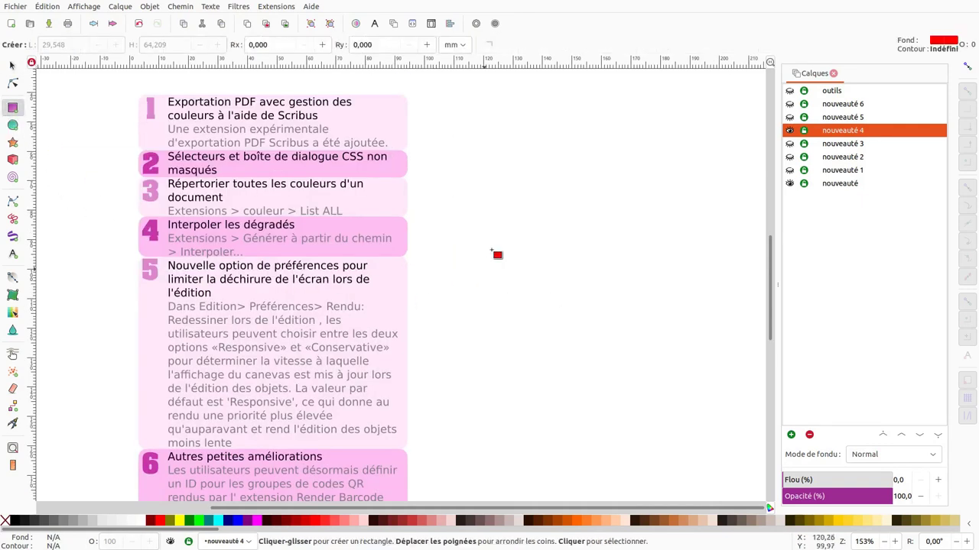
{"action": "left_click_drag", "start_coordinate": [522, 353], "coordinate": [528, 344]}
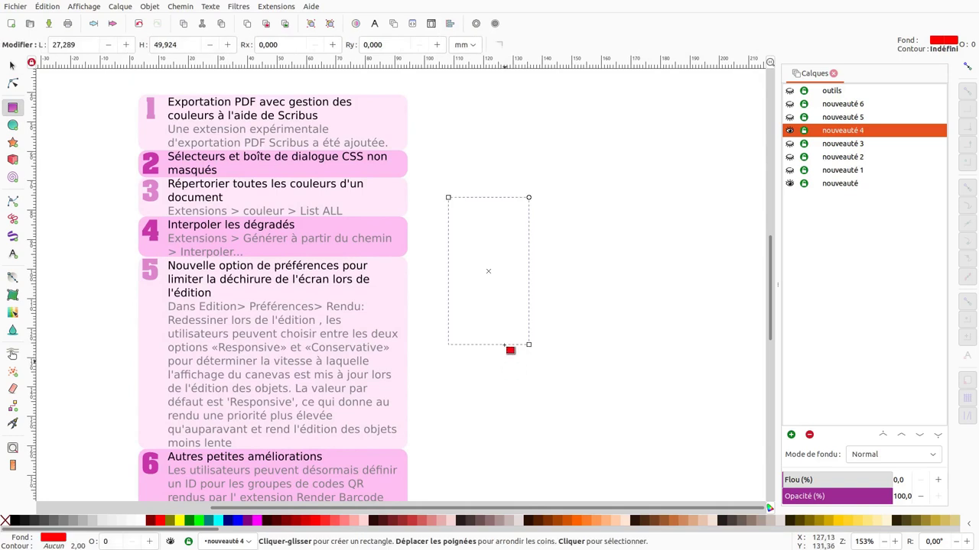
{"action": "right_click", "coordinate": [107, 540]}
{"action": "left_click", "coordinate": [122, 533]}
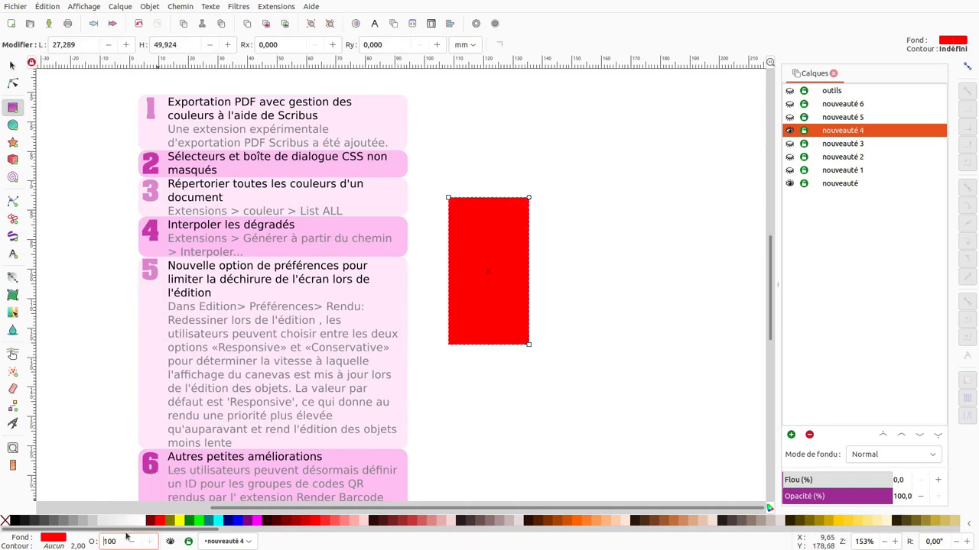
{"action": "left_click", "coordinate": [15, 281]}
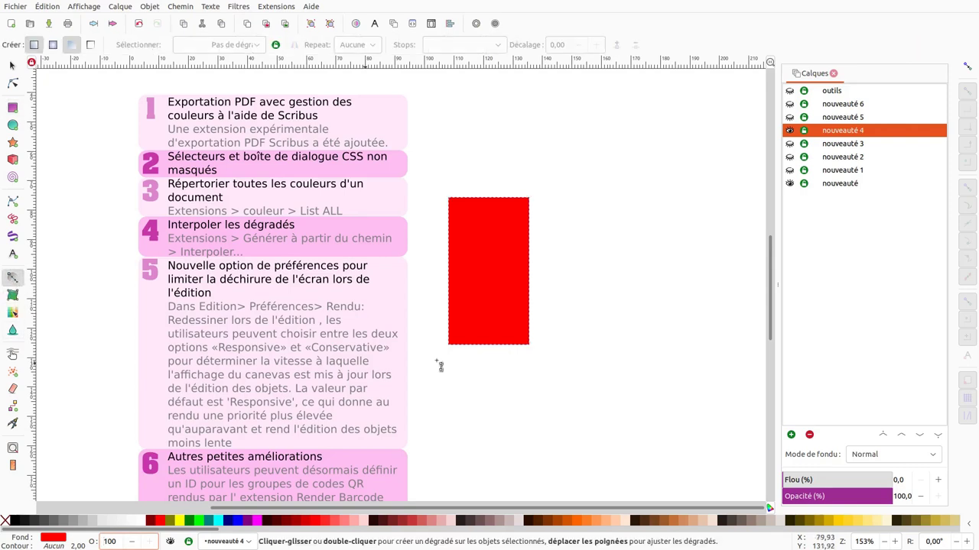
{"action": "left_click_drag", "start_coordinate": [493, 325], "coordinate": [493, 216]}
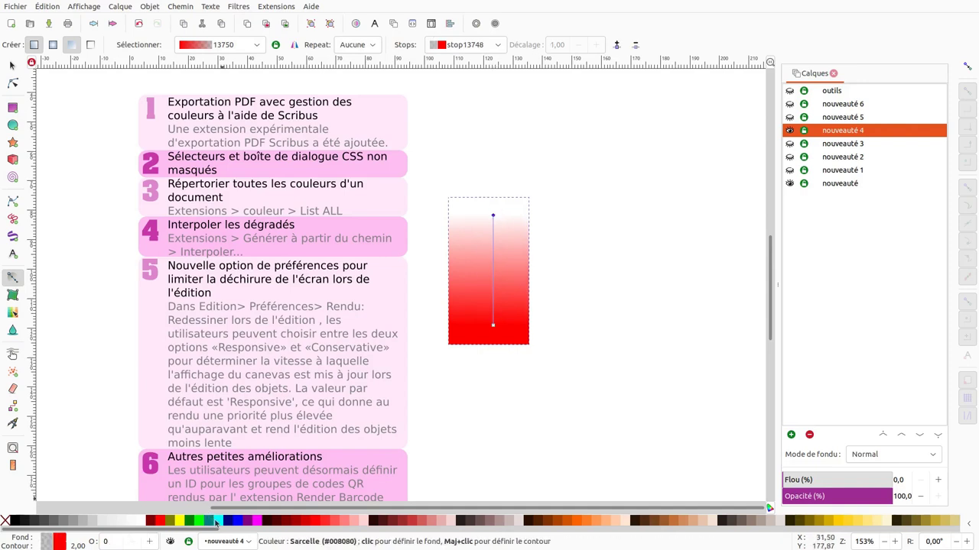
{"action": "left_click", "coordinate": [217, 520]}
Duplicate the gradient rectangle to its right and recolour the copy red at top, green below.
{"action": "left_click", "coordinate": [13, 66]}
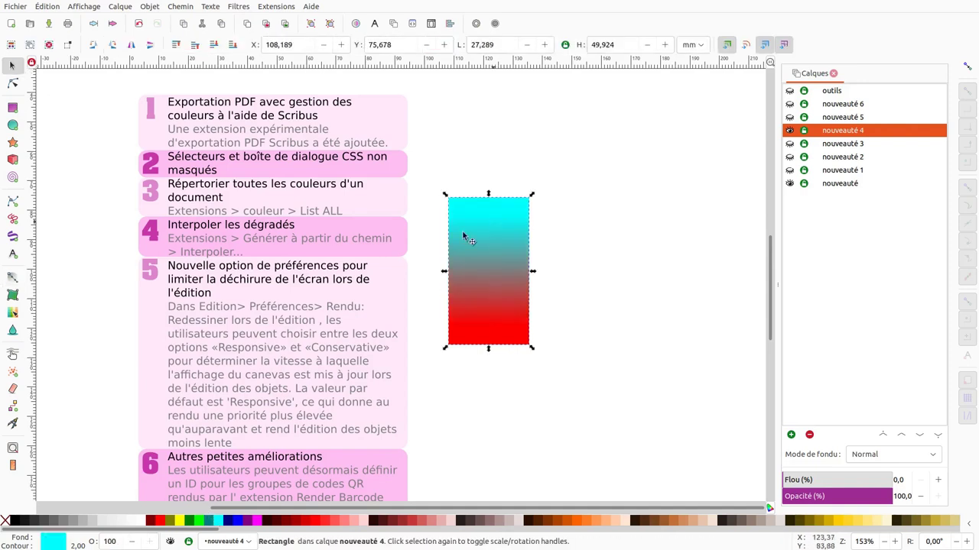
{"action": "key", "text": "ctrl+d"}
{"action": "left_click_drag", "start_coordinate": [477, 255], "coordinate": [573, 256]}
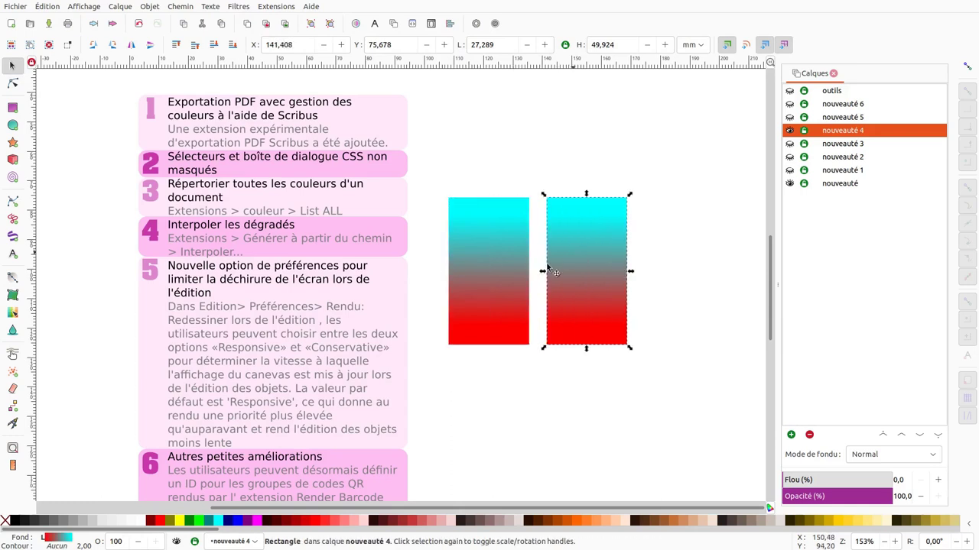
{"action": "left_click", "coordinate": [13, 277]}
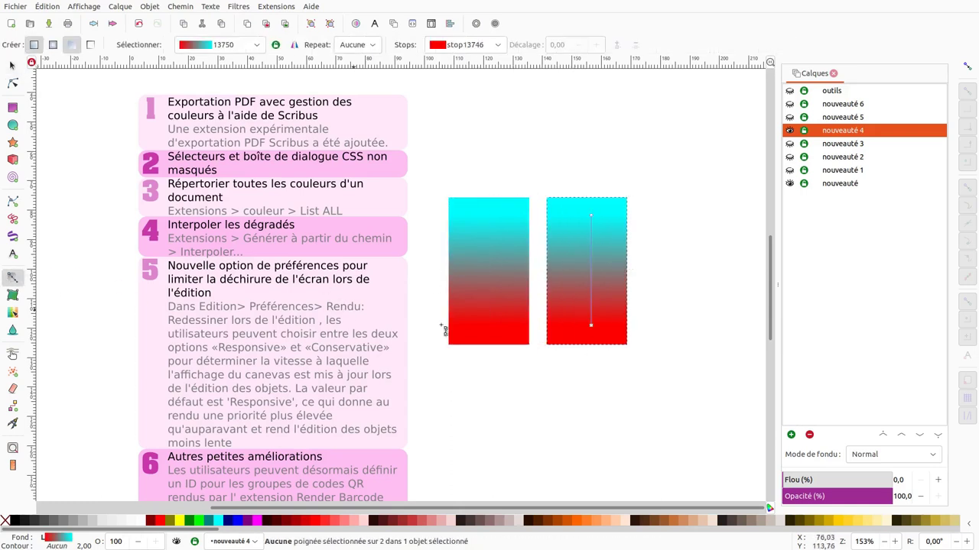
{"action": "left_click", "coordinate": [592, 328]}
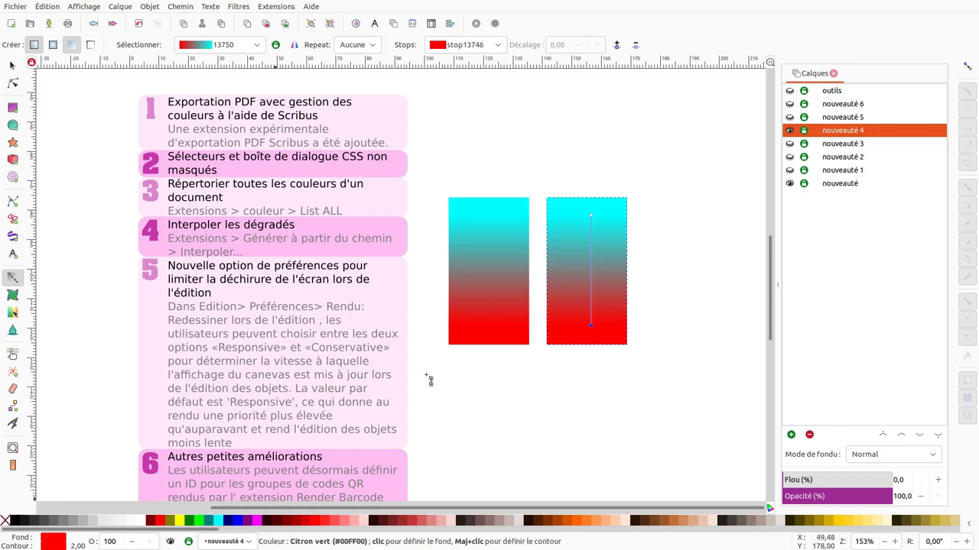
{"action": "left_click", "coordinate": [590, 216]}
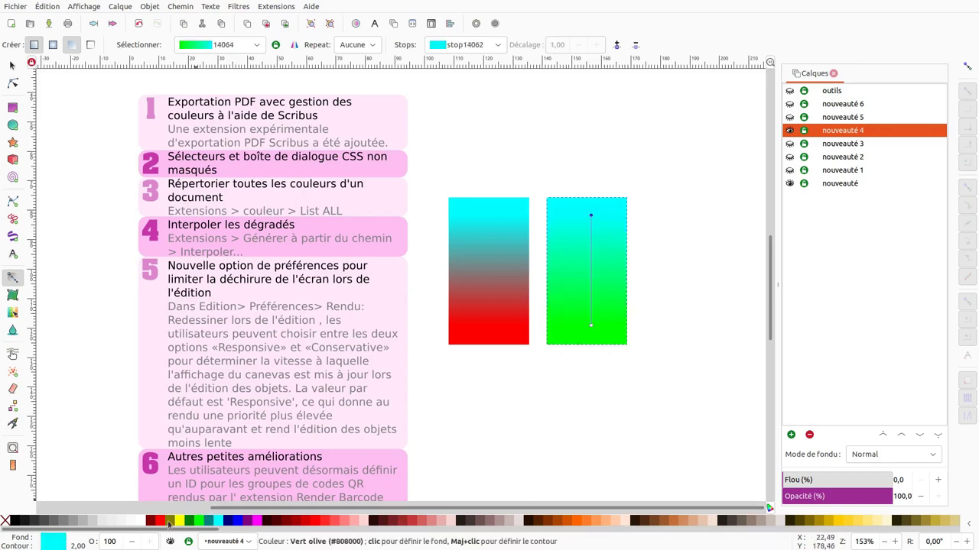
{"action": "left_click", "coordinate": [160, 521]}
Convert both gradient rectangles to paths with Object to Path.
{"action": "key", "text": "n"}
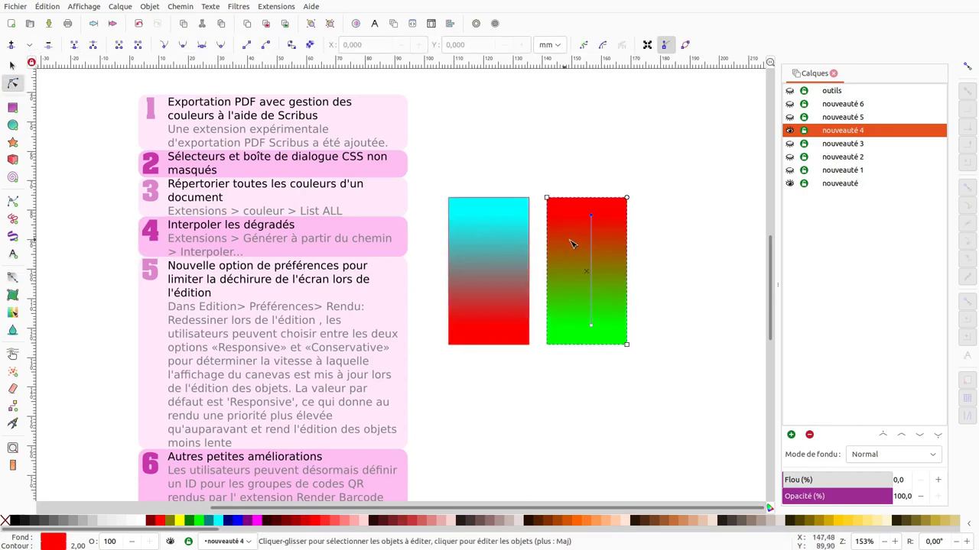
{"action": "left_click", "coordinate": [476, 246]}
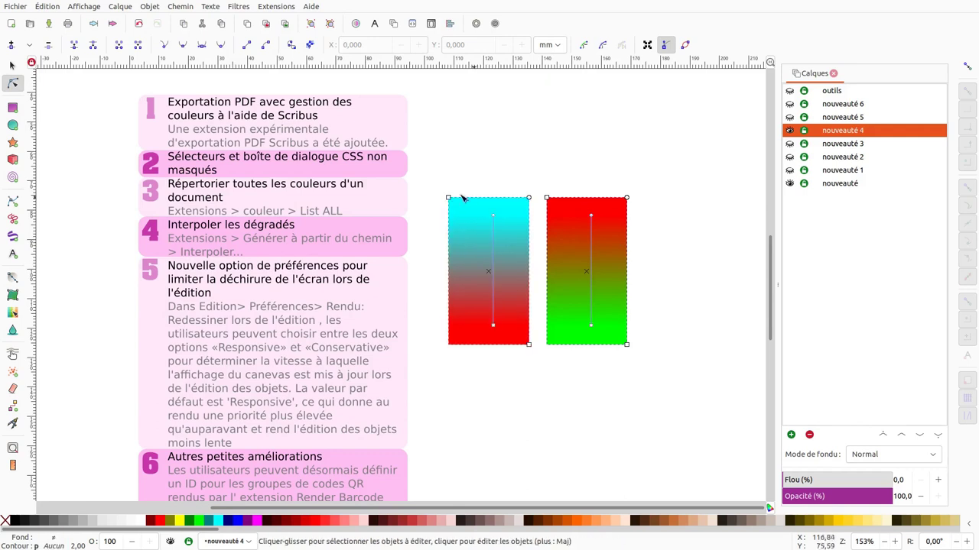
{"action": "left_click", "coordinate": [292, 44]}
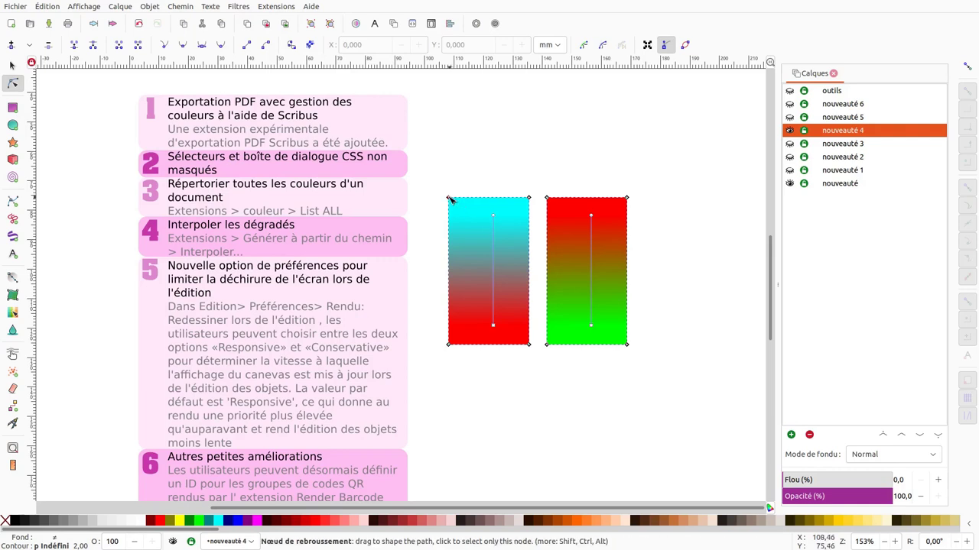
Apply the Interpolate extension between the two rectangles with 5 steps and style interpolation.
{"action": "left_click", "coordinate": [266, 7]}
{"action": "mouse_move", "coordinate": [314, 108]}
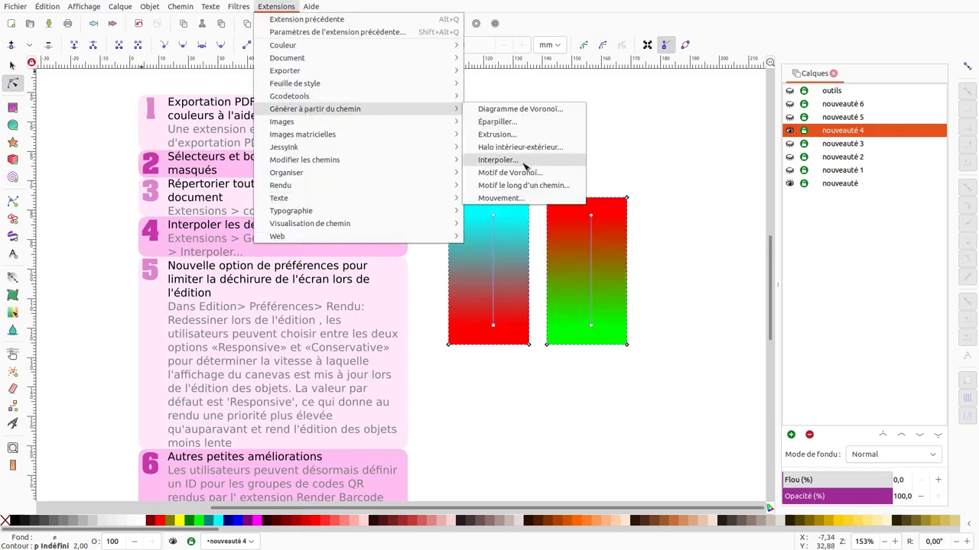
{"action": "left_click", "coordinate": [523, 162]}
{"action": "mouse_move", "coordinate": [467, 197]}
{"action": "left_mouse_down"}
{"action": "mouse_move", "coordinate": [665, 207]}
{"action": "mouse_move", "coordinate": [736, 135]}
{"action": "left_mouse_up"}
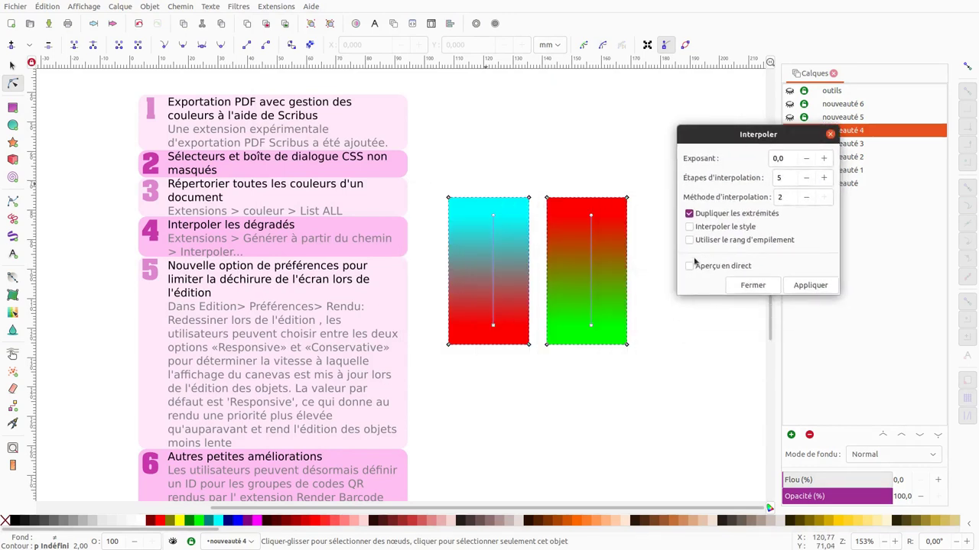
{"action": "left_click", "coordinate": [810, 286]}
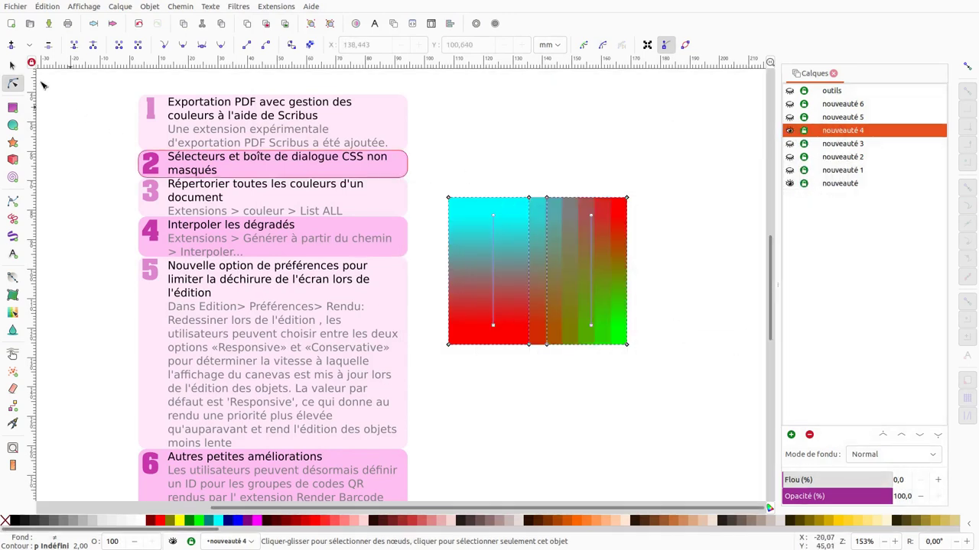
Drag the 7-object interpolated group to the right of the original rectangles.
{"action": "left_click", "coordinate": [12, 65]}
{"action": "scroll", "coordinate": [471, 254], "scroll_direction": "right", "scroll_amount": 3}
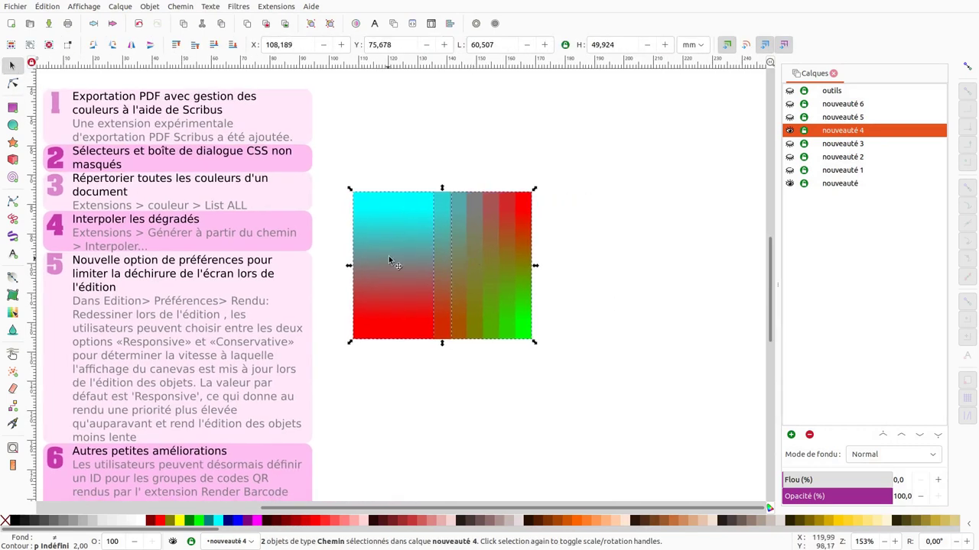
{"action": "mouse_move", "coordinate": [390, 262]}
{"action": "left_mouse_down"}
{"action": "mouse_move", "coordinate": [640, 267]}
{"action": "mouse_move", "coordinate": [614, 264]}
{"action": "left_mouse_up"}
{"action": "scroll", "coordinate": [631, 321], "scroll_direction": "right", "scroll_amount": 2}
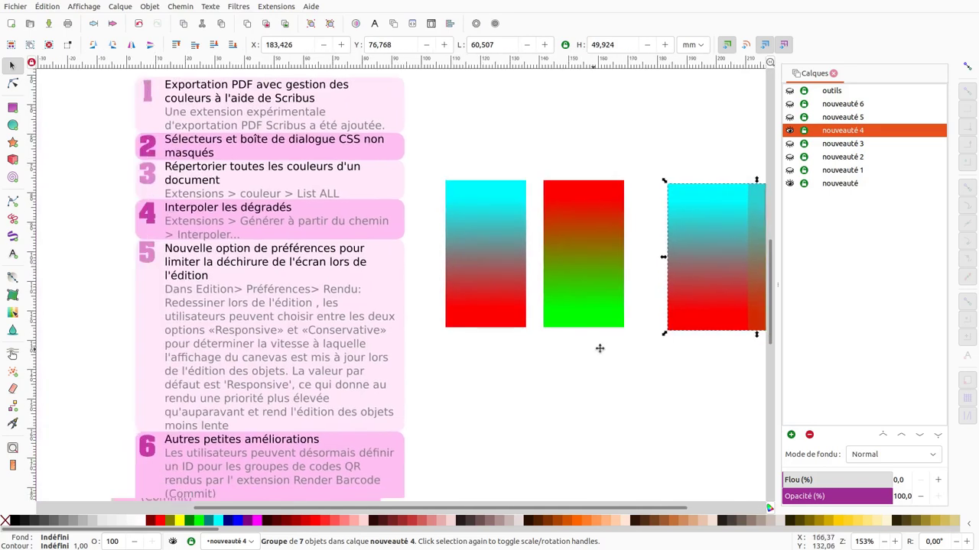
{"action": "scroll", "coordinate": [489, 349], "scroll_direction": "up", "scroll_amount": 1}
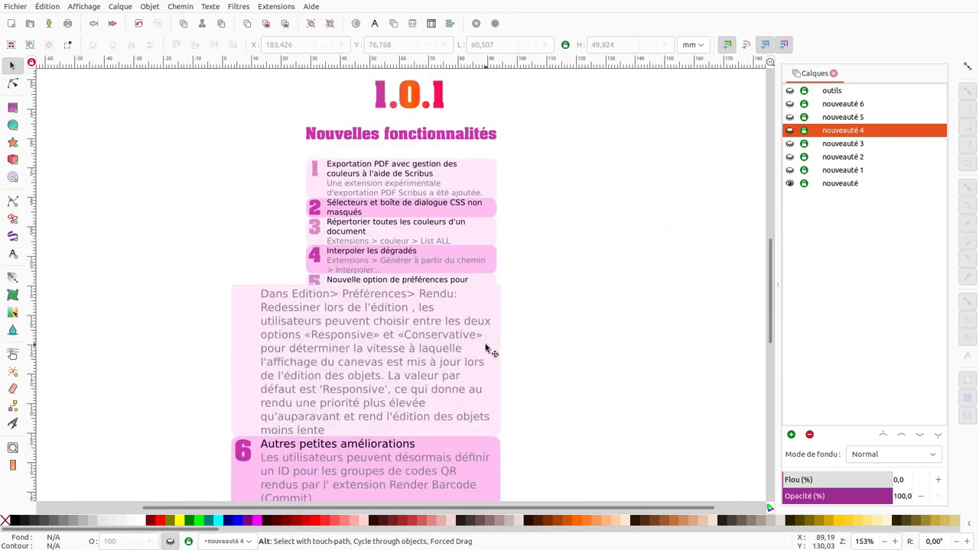
{"action": "scroll", "coordinate": [459, 313], "scroll_direction": "down", "scroll_amount": 1}
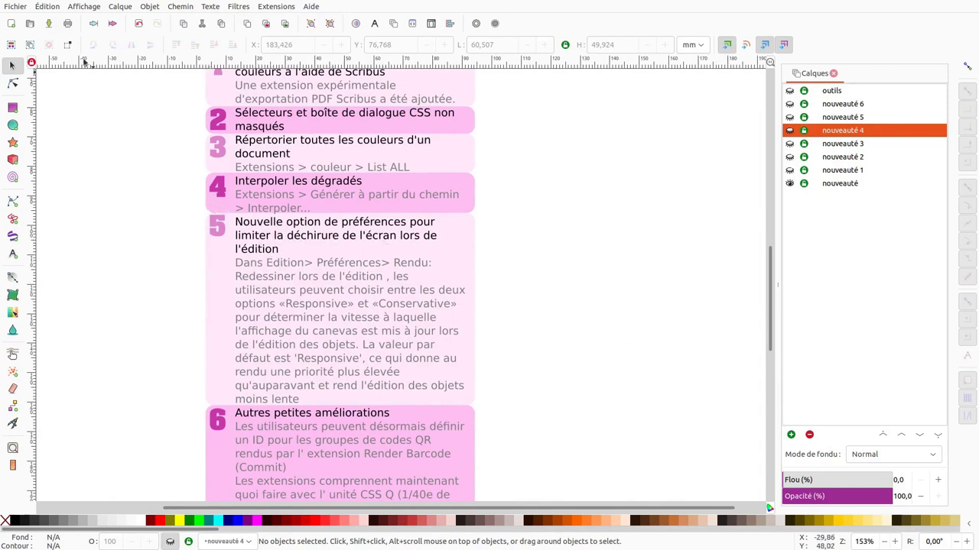
{"action": "left_click", "coordinate": [50, 7]}
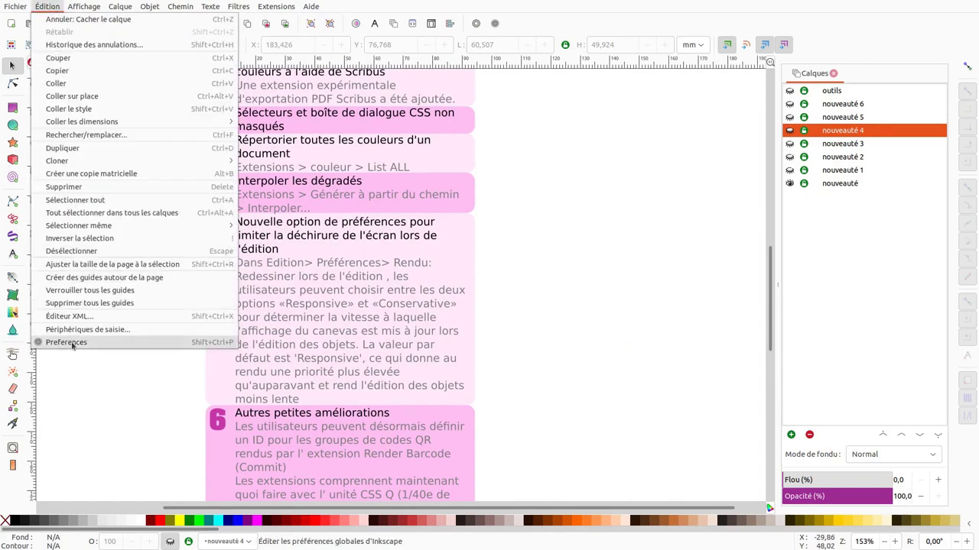
{"action": "left_click", "coordinate": [494, 25]}
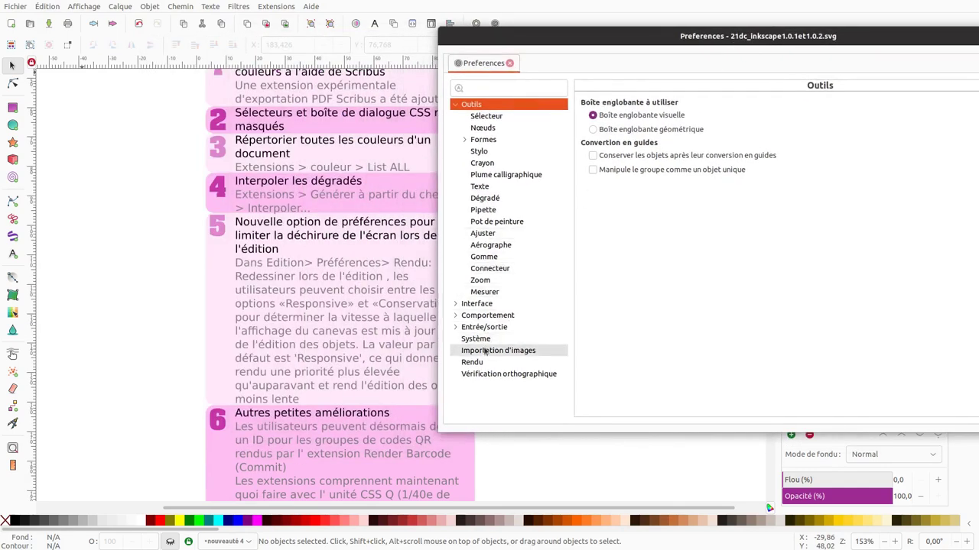
{"action": "left_click", "coordinate": [474, 362]}
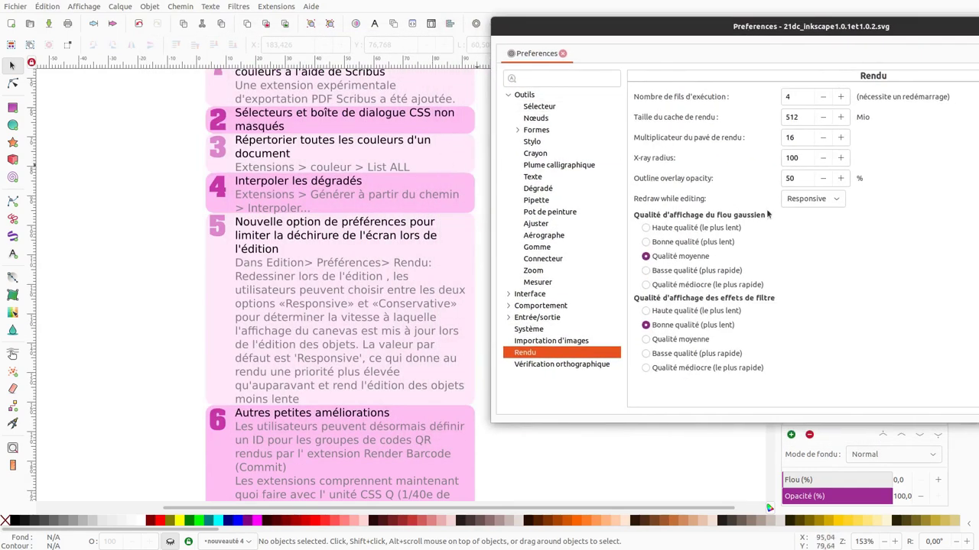
{"action": "left_click", "coordinate": [800, 199]}
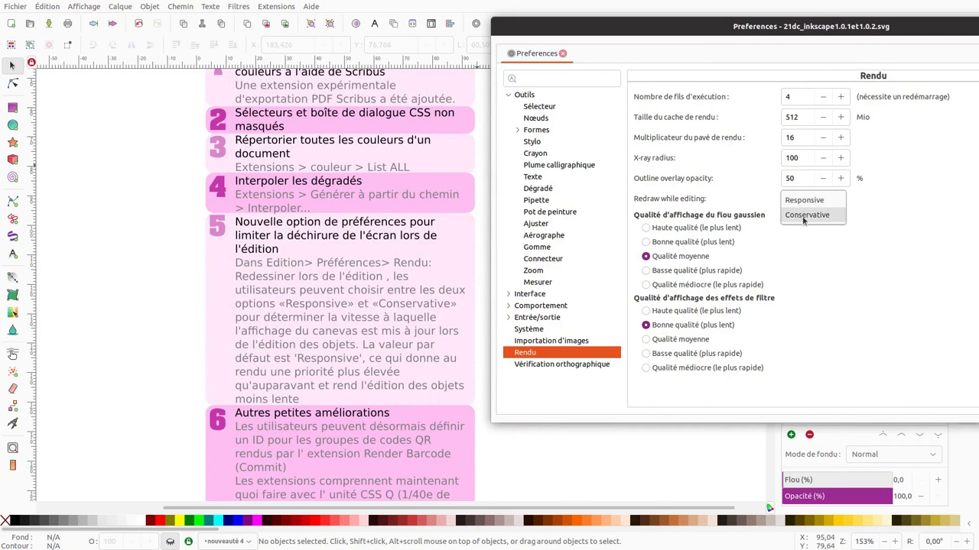
{"action": "left_click", "coordinate": [867, 30]}
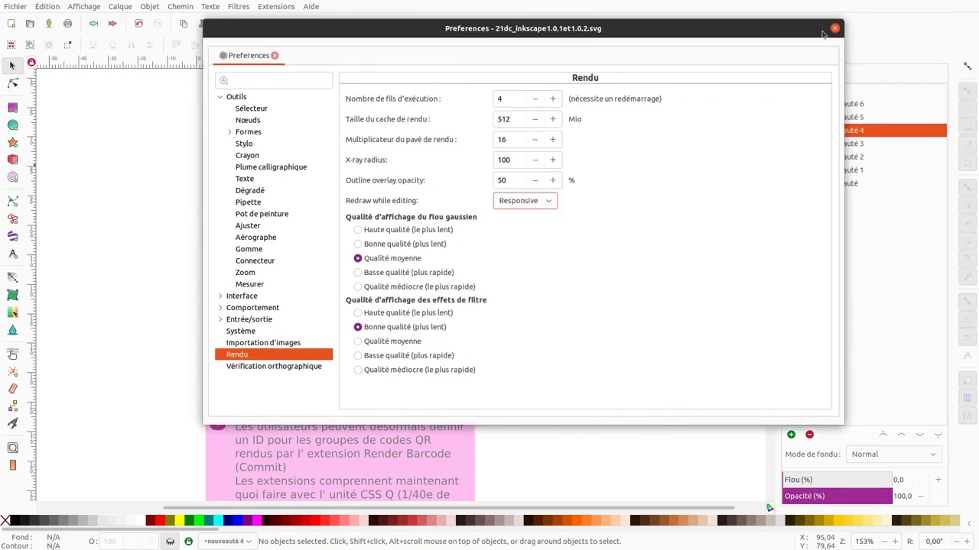
{"action": "left_click", "coordinate": [834, 29]}
Make 'nouveauté' the active layer, then pan back to the lower feature-list text boxes.
{"action": "scroll", "coordinate": [581, 253], "scroll_direction": "down", "scroll_amount": 3}
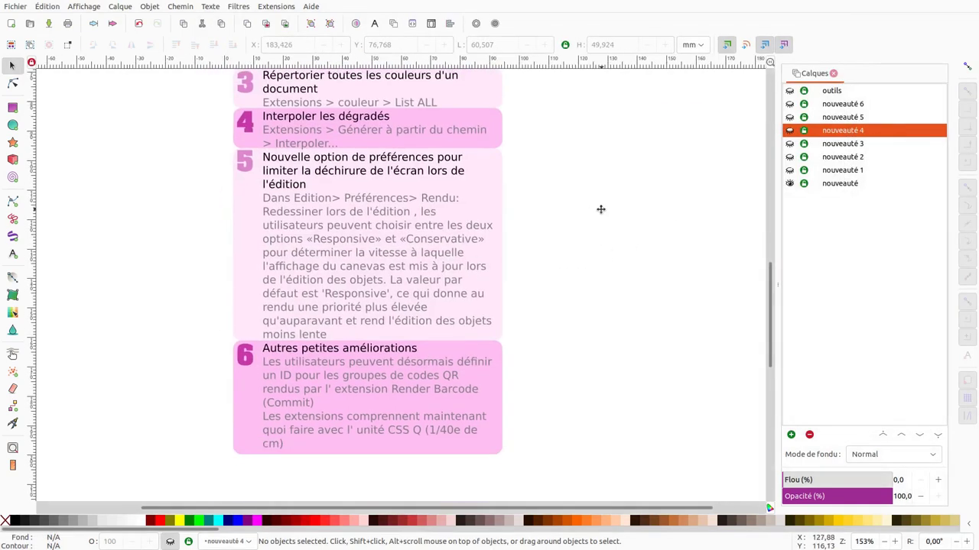
{"action": "scroll", "coordinate": [606, 224], "scroll_direction": "down", "scroll_amount": 1, "text": "ctrl"}
{"action": "left_click", "coordinate": [576, 221], "text": "alt"}
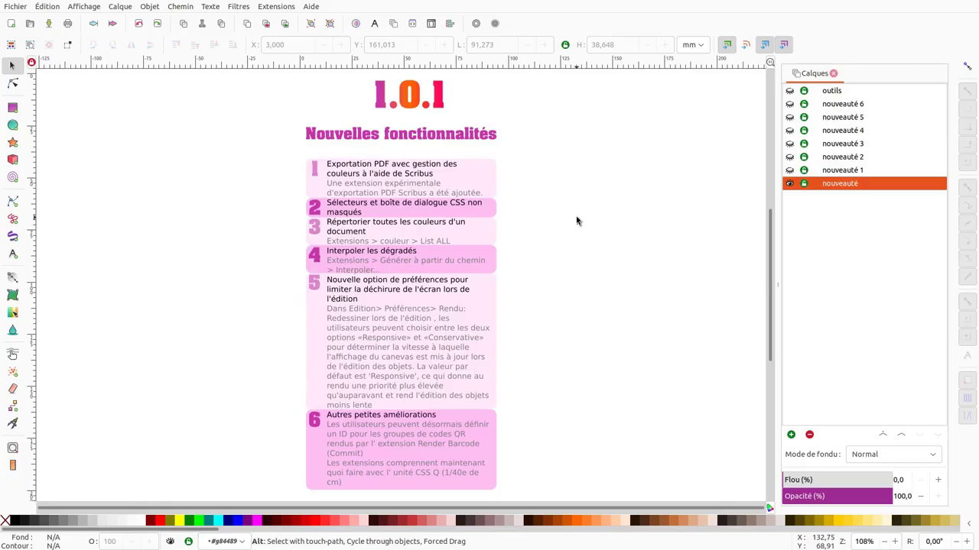
{"action": "scroll", "coordinate": [551, 328], "scroll_direction": "down", "scroll_amount": 1}
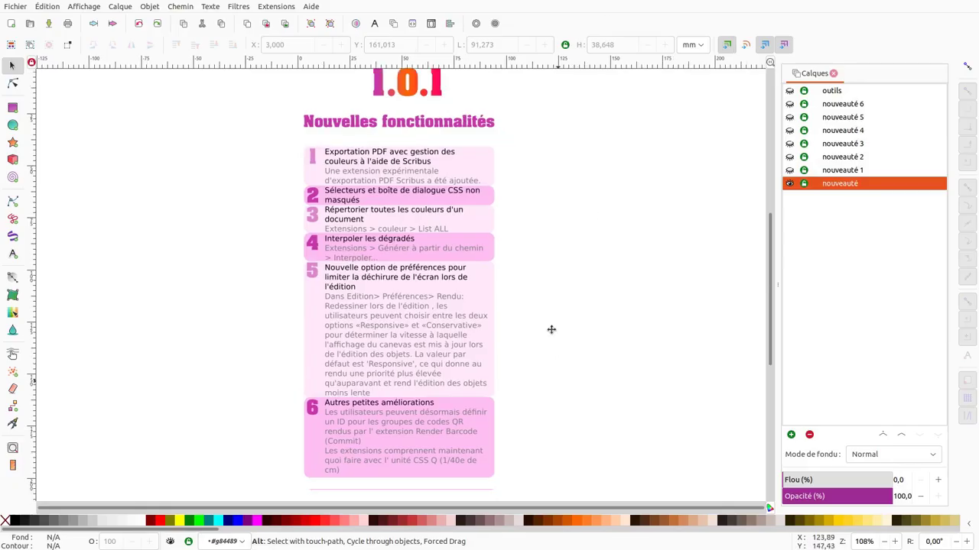
{"action": "scroll", "coordinate": [541, 318], "scroll_direction": "down", "scroll_amount": 3}
{"action": "scroll", "coordinate": [541, 318], "scroll_direction": "up", "scroll_amount": 1, "text": "ctrl"}
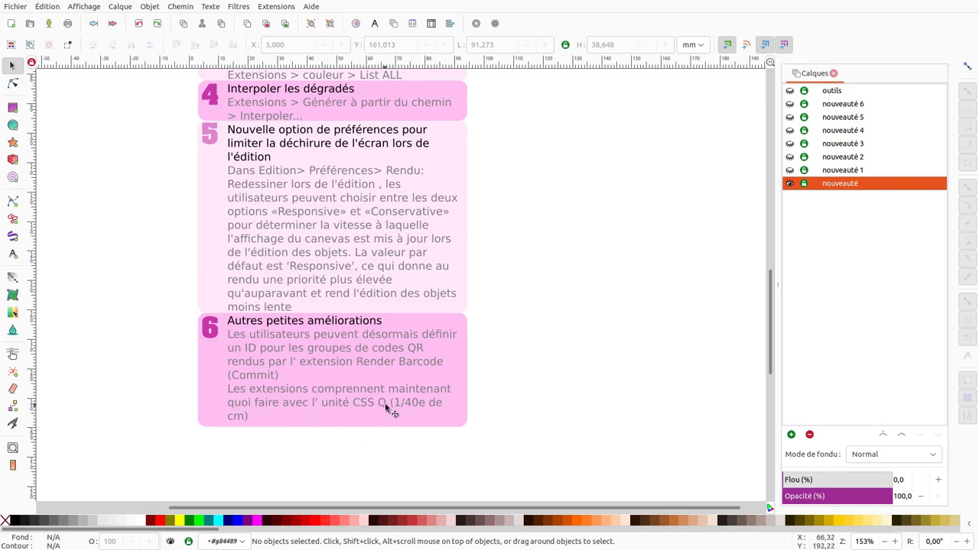
{"action": "scroll", "coordinate": [386, 409], "scroll_direction": "right", "scroll_amount": 1}
{"action": "scroll", "coordinate": [382, 408], "scroll_direction": "up", "scroll_amount": 1}
{"action": "scroll", "coordinate": [368, 403], "scroll_direction": "right", "scroll_amount": 1}
{"action": "scroll", "coordinate": [365, 397], "scroll_direction": "up", "scroll_amount": 1}
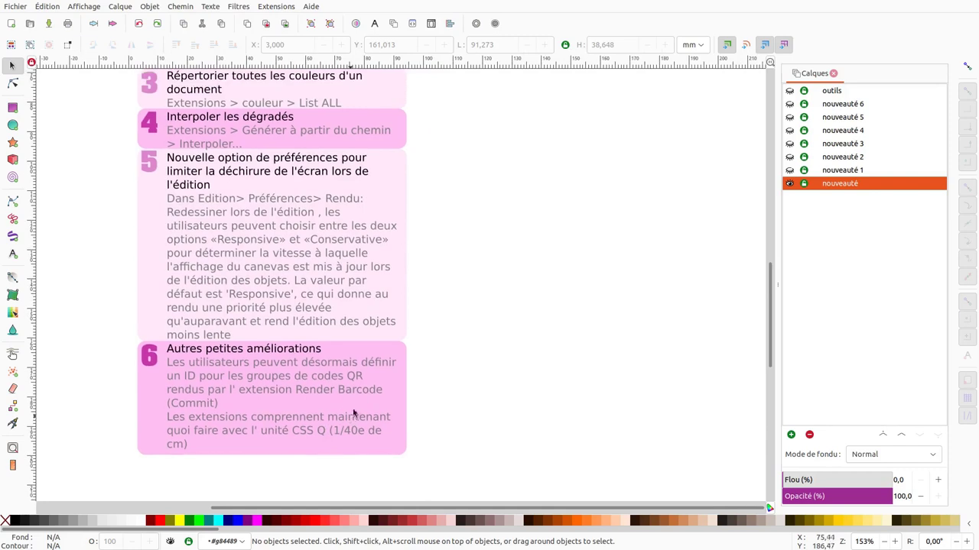
{"action": "scroll", "coordinate": [361, 390], "scroll_direction": "right", "scroll_amount": 1}
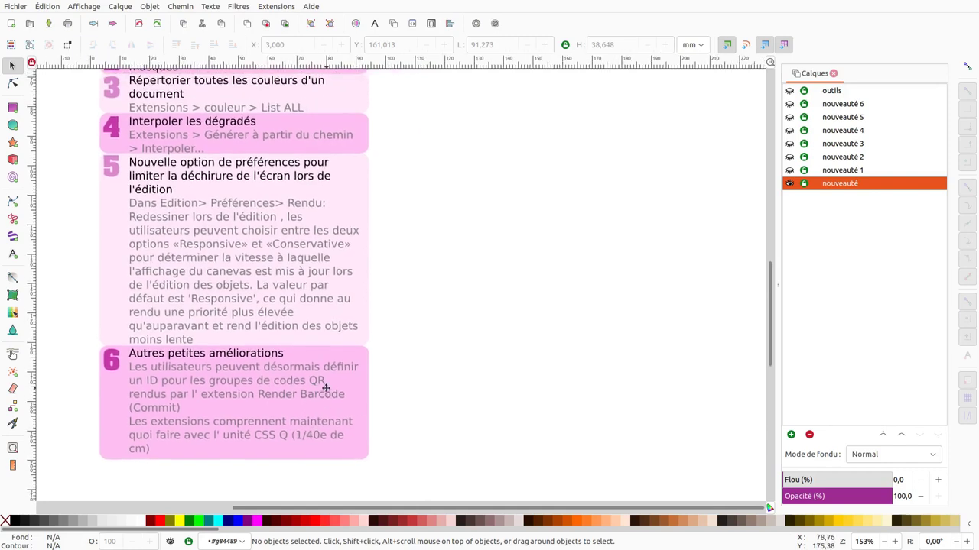
Open the QR Code barcode extension and enter 'inkscape' as the group ID.
{"action": "left_click", "coordinate": [279, 8]}
{"action": "mouse_move", "coordinate": [281, 185]}
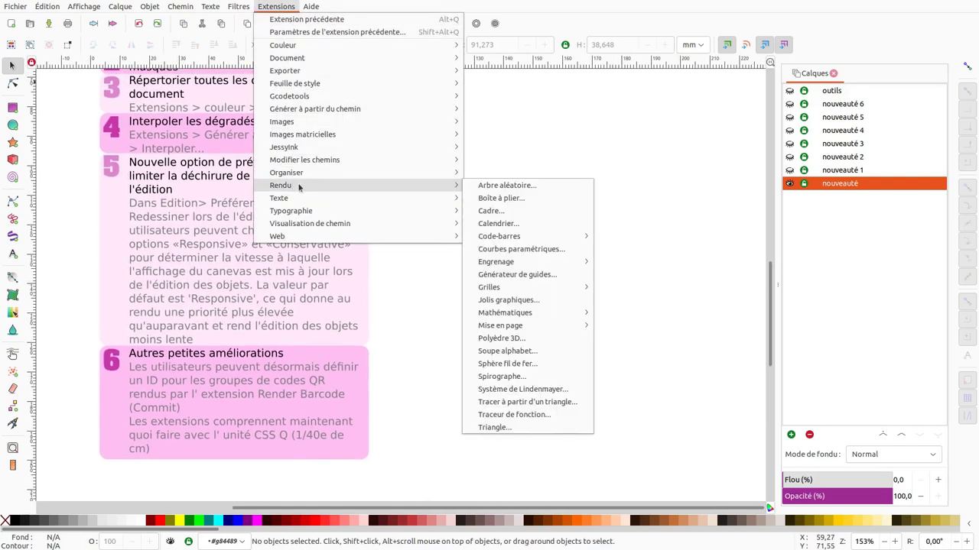
{"action": "mouse_move", "coordinate": [500, 236]}
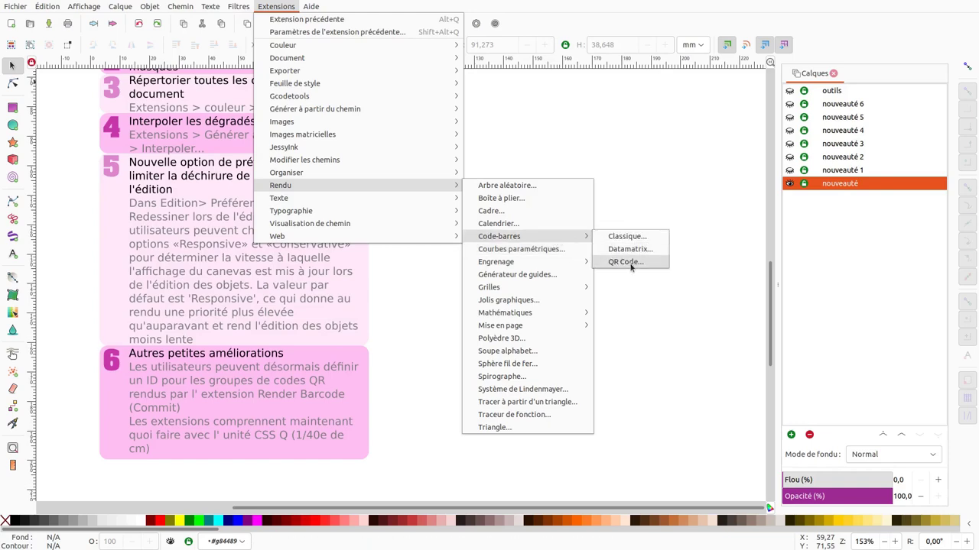
{"action": "left_click", "coordinate": [626, 262]}
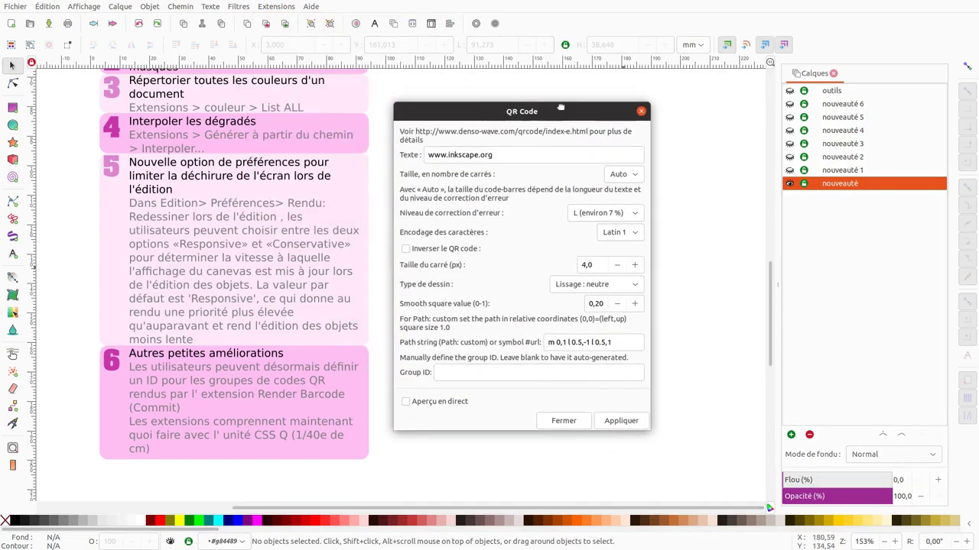
{"action": "left_click", "coordinate": [444, 363]}
{"action": "type", "text": "inkscap"}
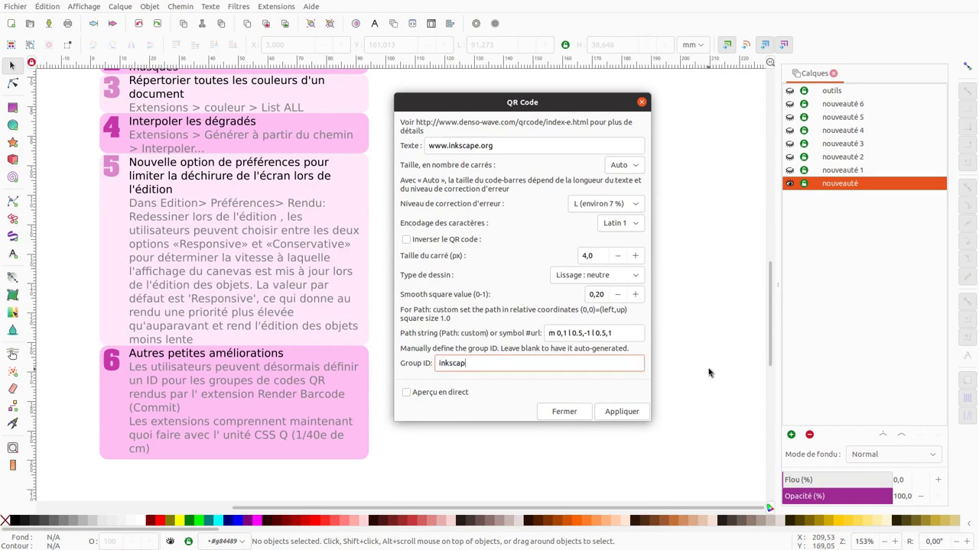
{"action": "type", "text": "e"}
{"action": "left_click_drag", "start_coordinate": [505, 105], "coordinate": [766, 82]}
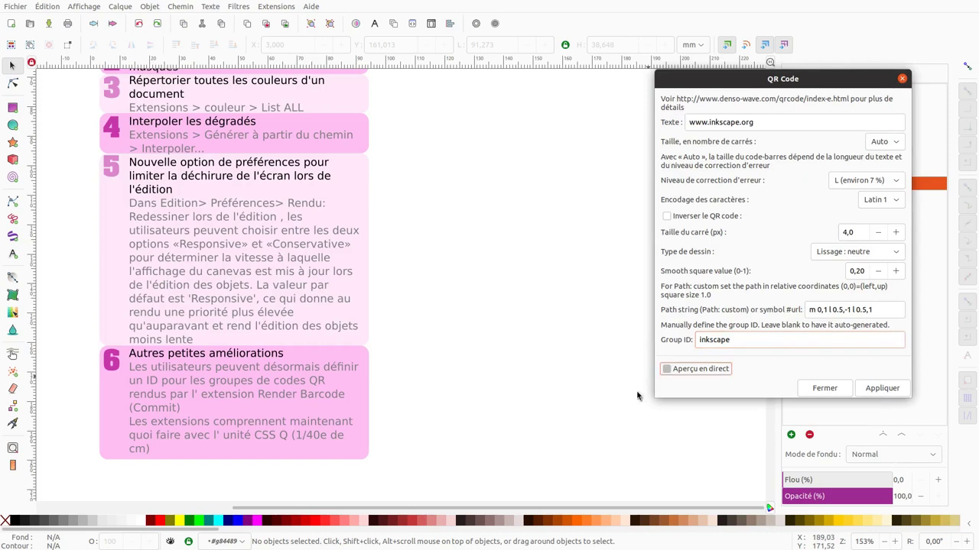
{"action": "left_click", "coordinate": [666, 369]}
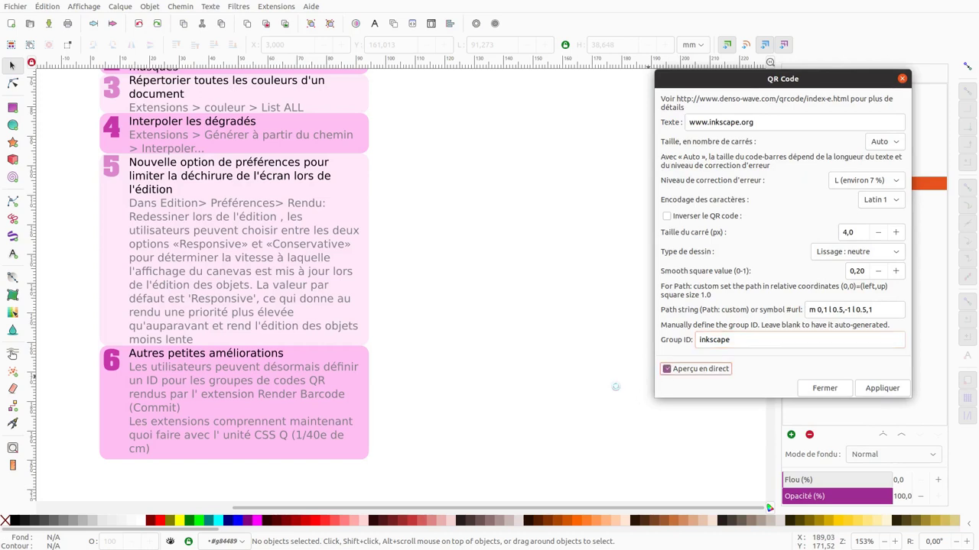
{"action": "left_click", "coordinate": [868, 182]}
{"action": "left_click", "coordinate": [785, 221]}
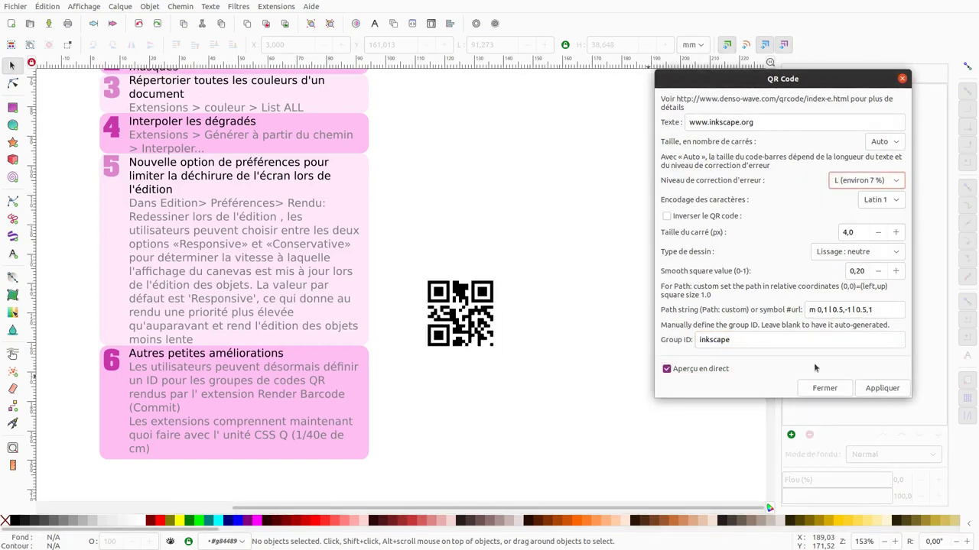
{"action": "left_click", "coordinate": [883, 388]}
{"action": "left_click", "coordinate": [902, 78]}
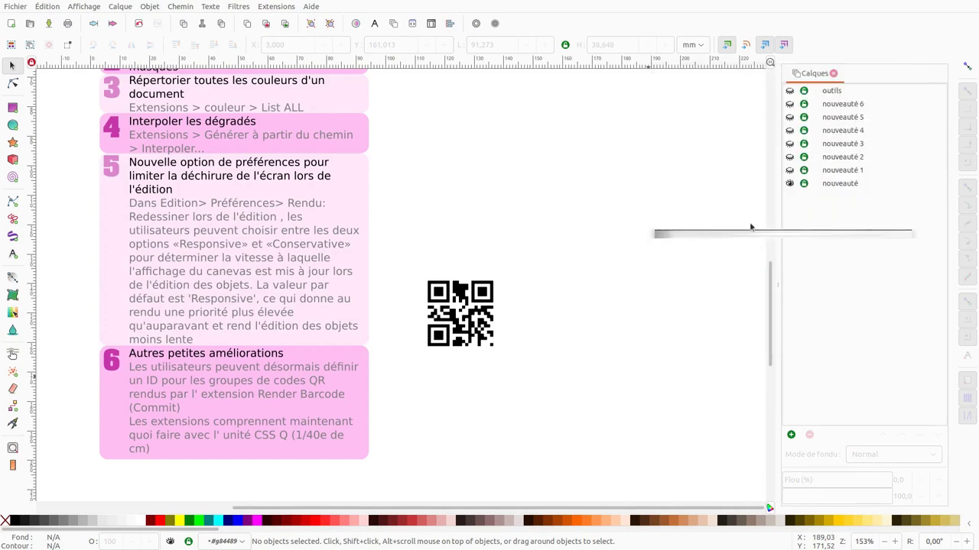
{"action": "left_click", "coordinate": [454, 316]}
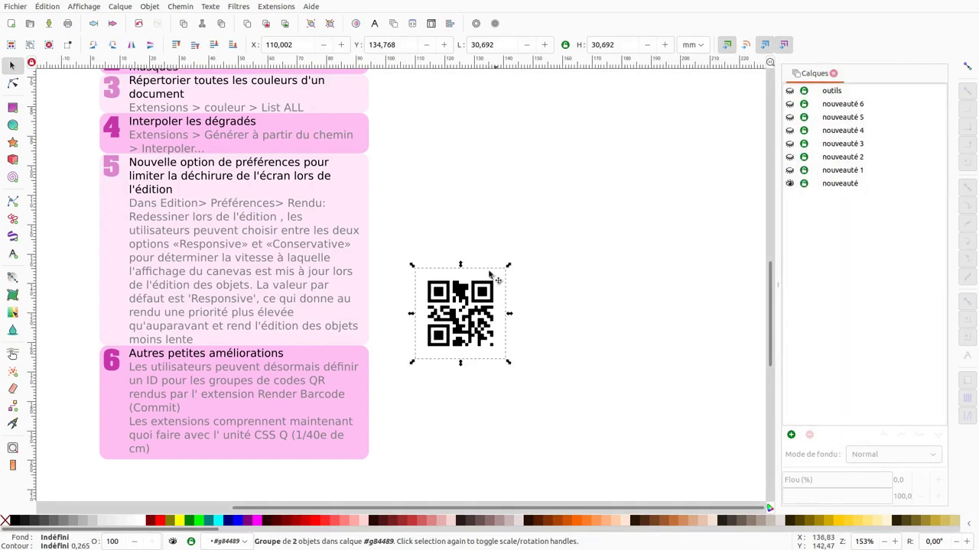
Show the QR code group's Object Properties (ID 'inkscape'), then deselect and pan slightly.
{"action": "right_click", "coordinate": [447, 294]}
{"action": "left_click", "coordinate": [499, 311]}
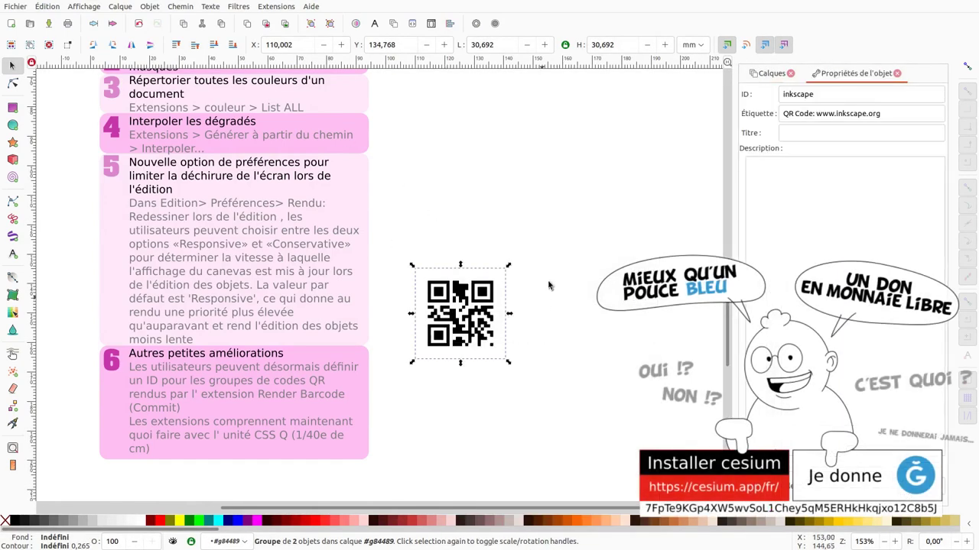
{"action": "left_click", "coordinate": [590, 183]}
{"action": "left_click_drag", "start_coordinate": [502, 263], "coordinate": [545, 268]}
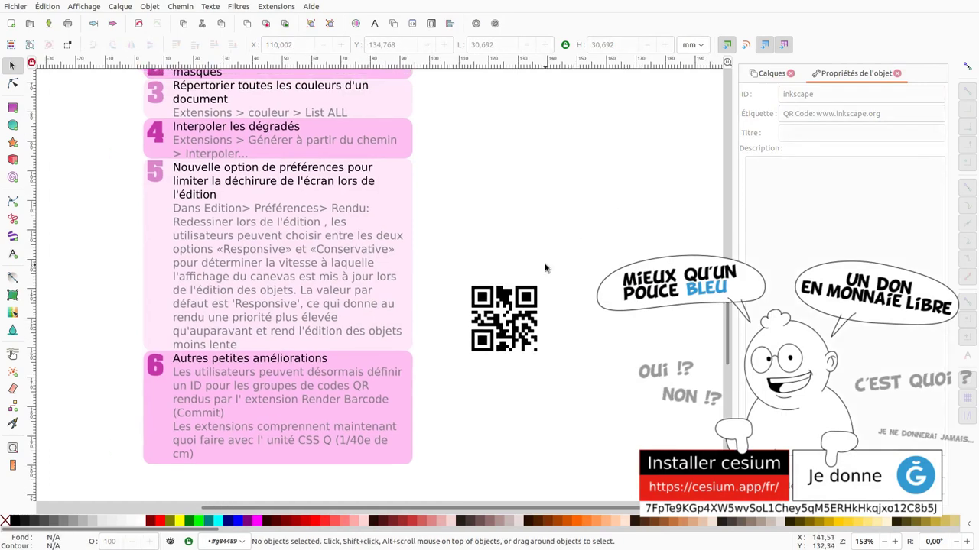